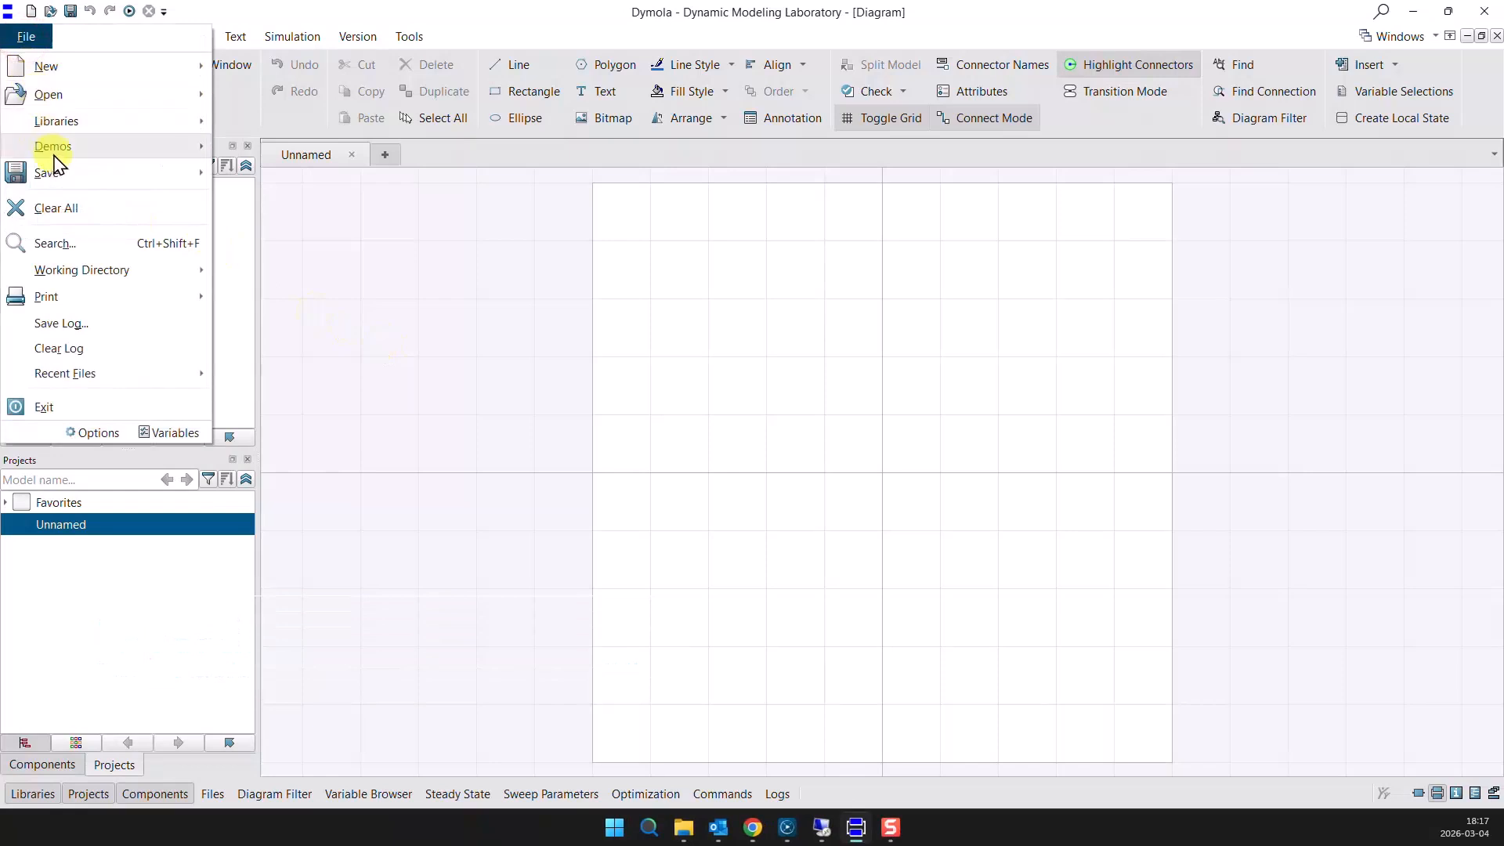
Open the Coupled Clutches mechanical demo and duplicate it as a new class named Clutch.
mouse_move(342, 271)
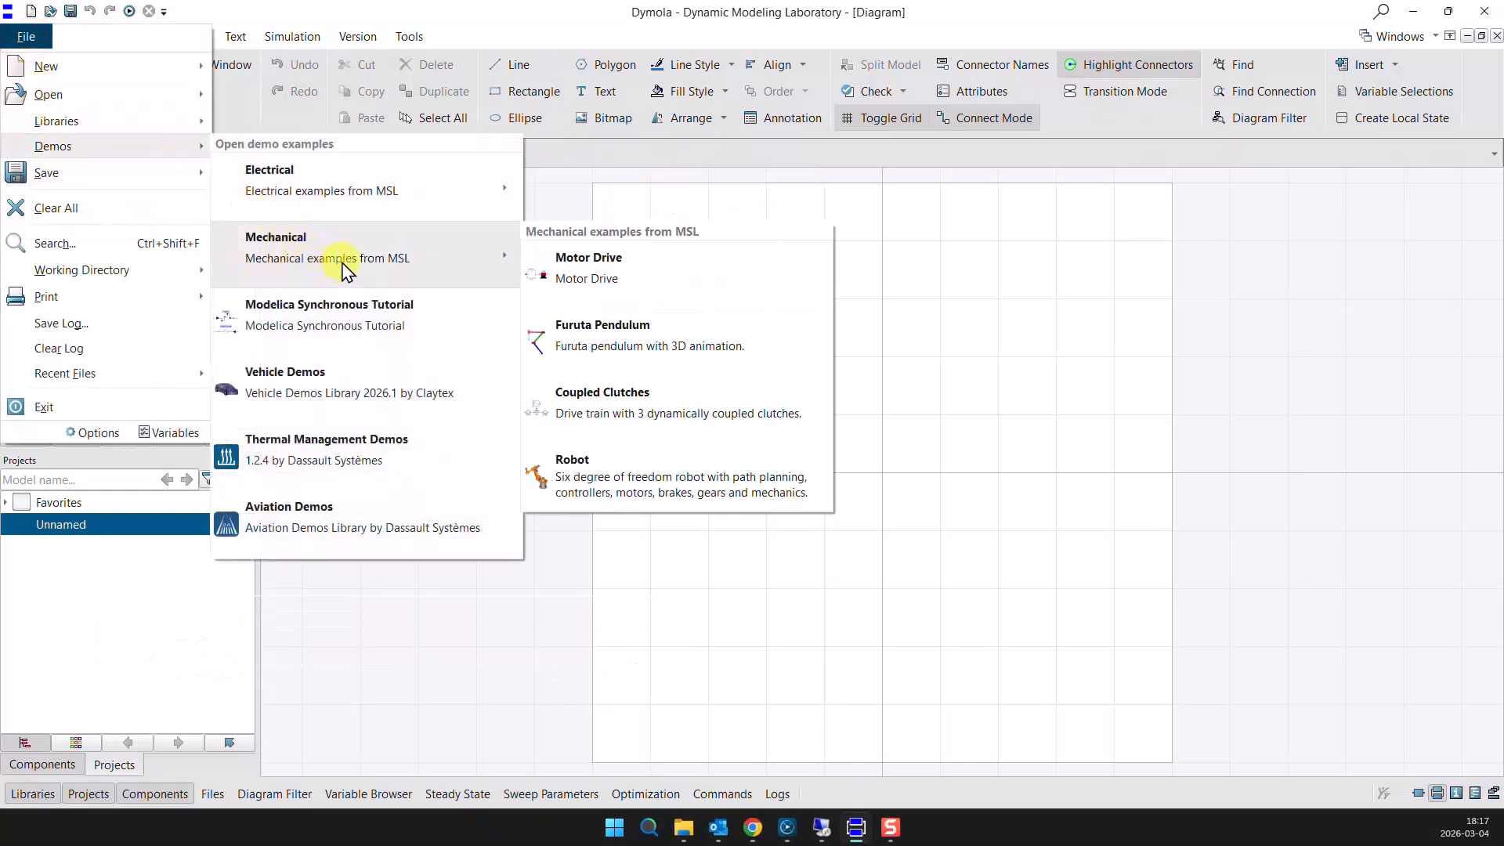
left_click(610, 419)
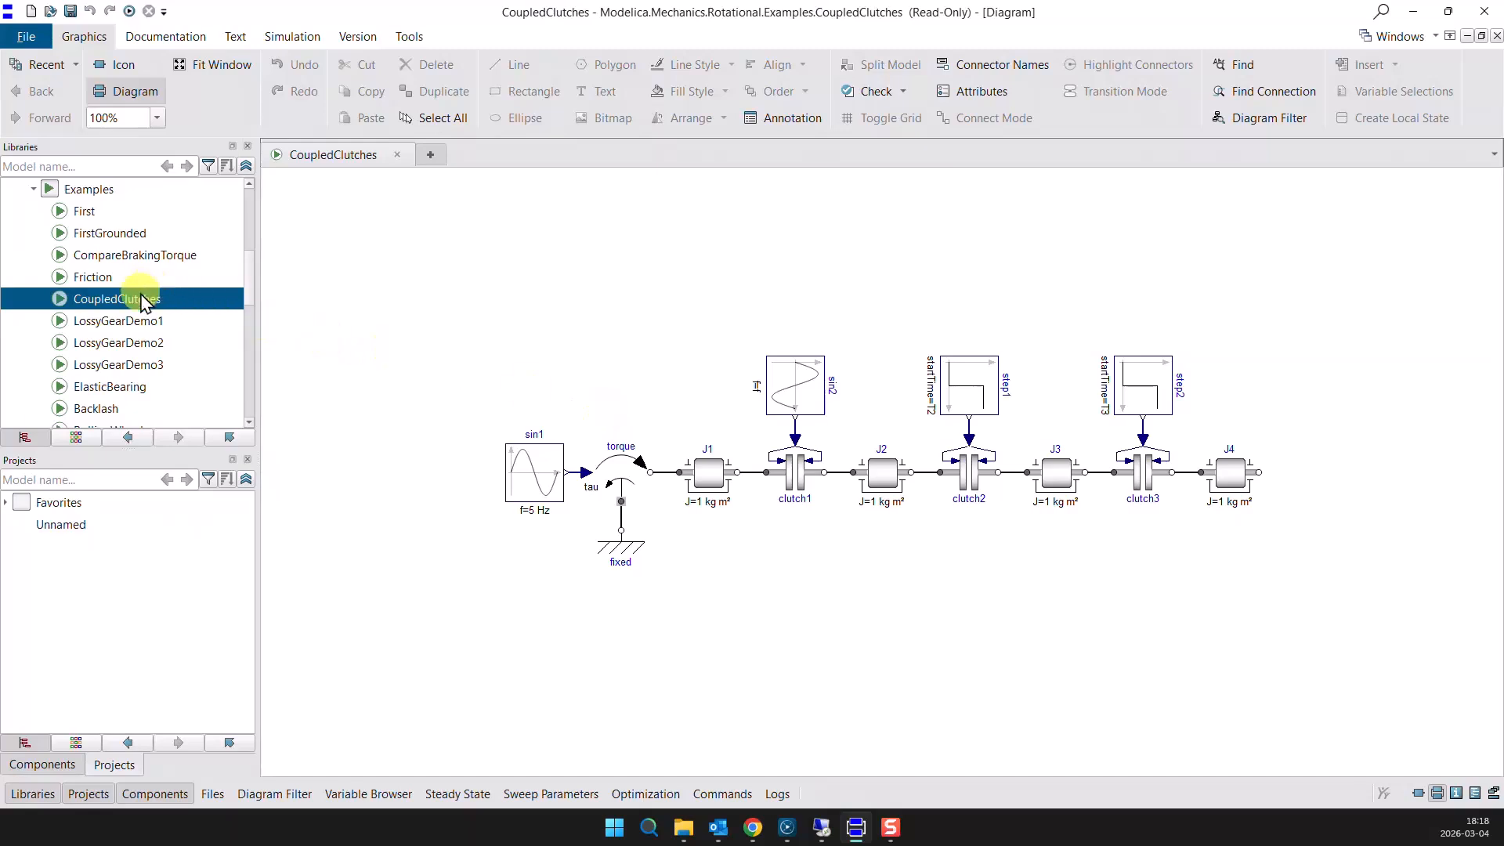
right_click(145, 303)
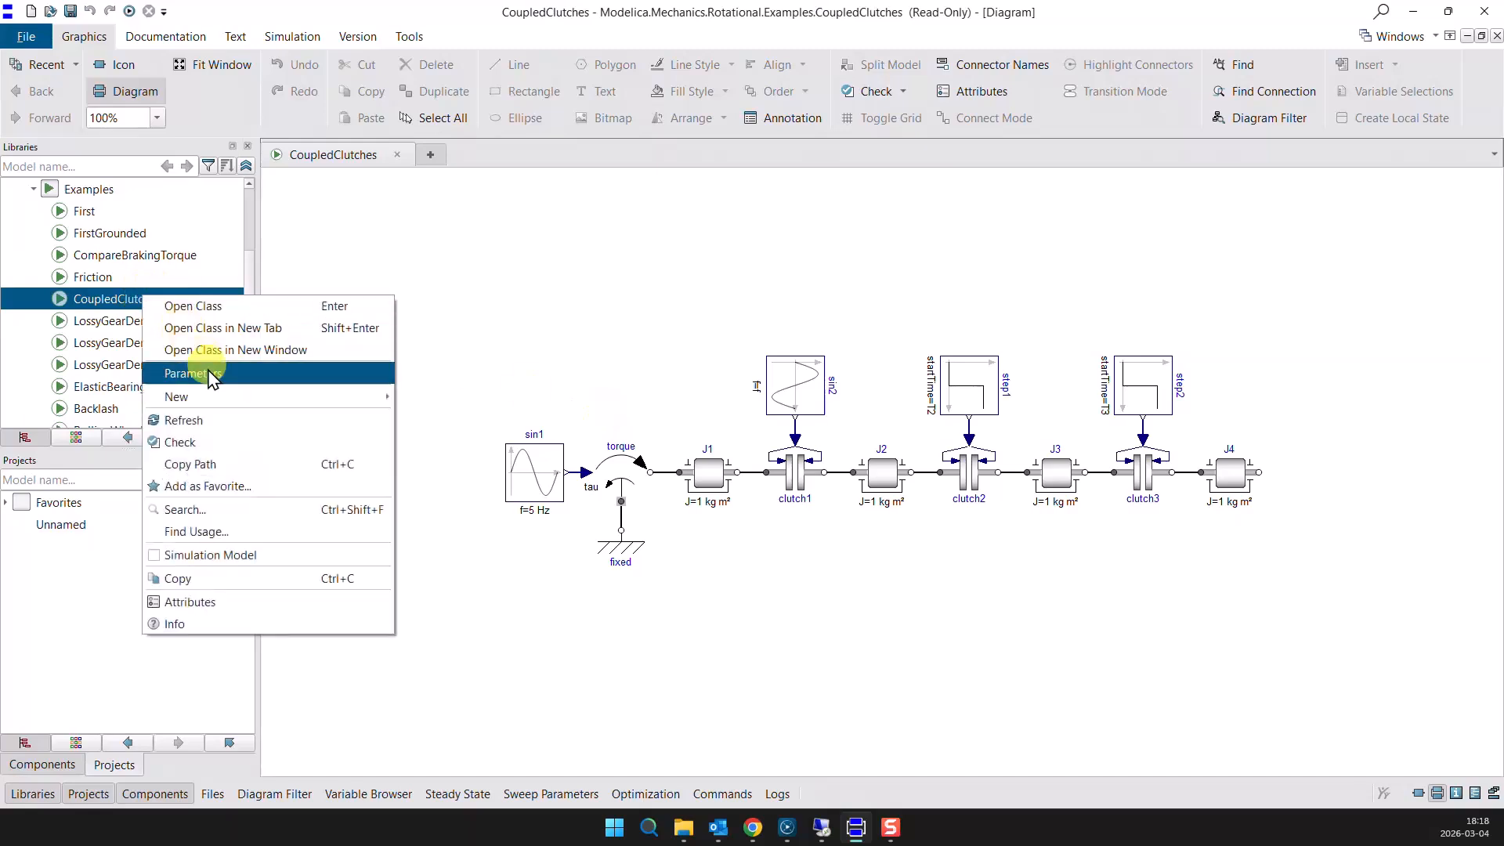
left_click(221, 396)
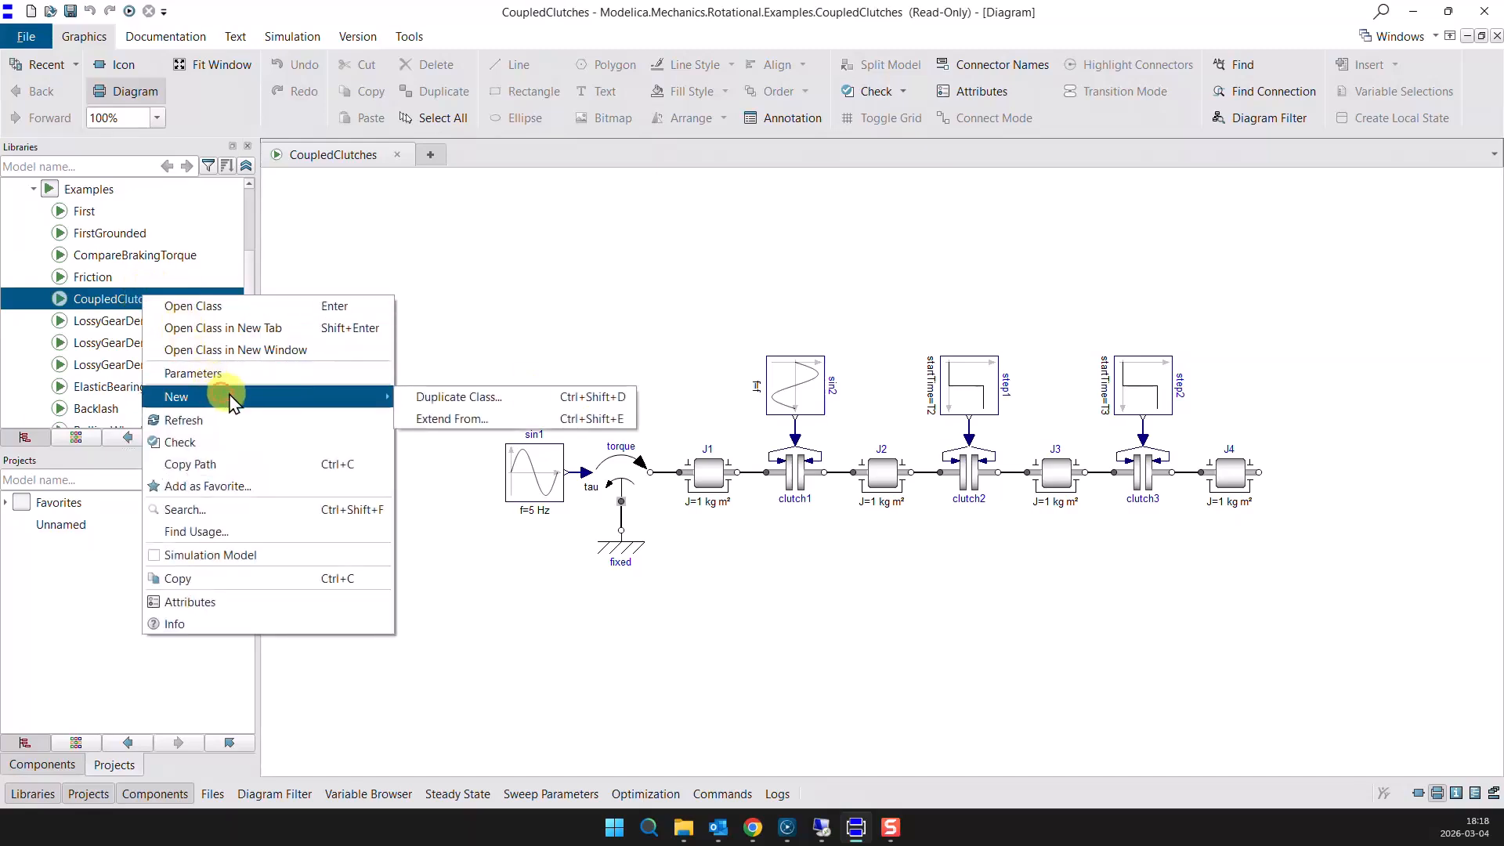
left_click(445, 396)
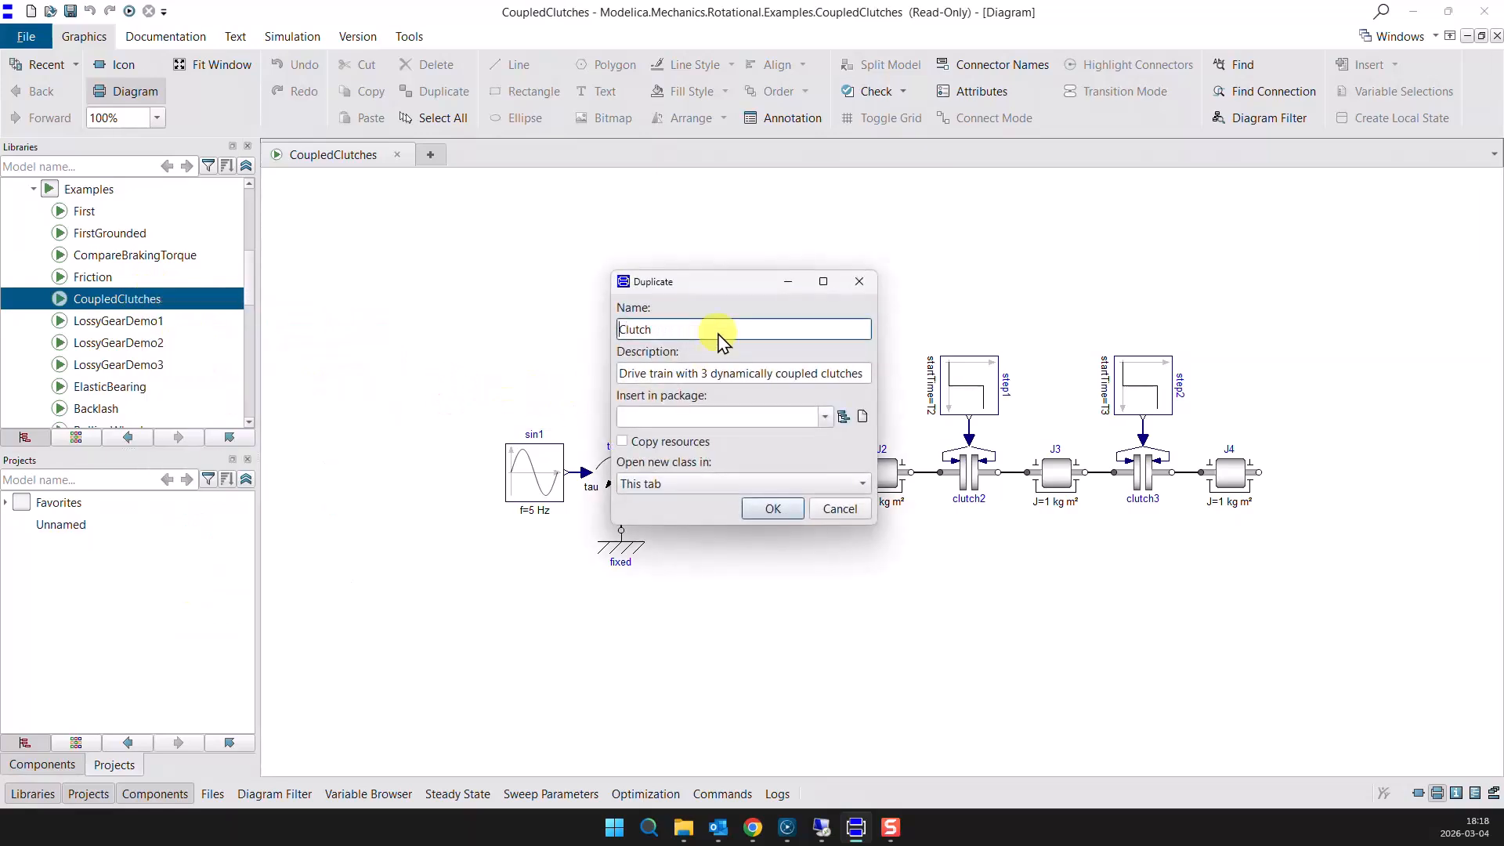
left_click(778, 510)
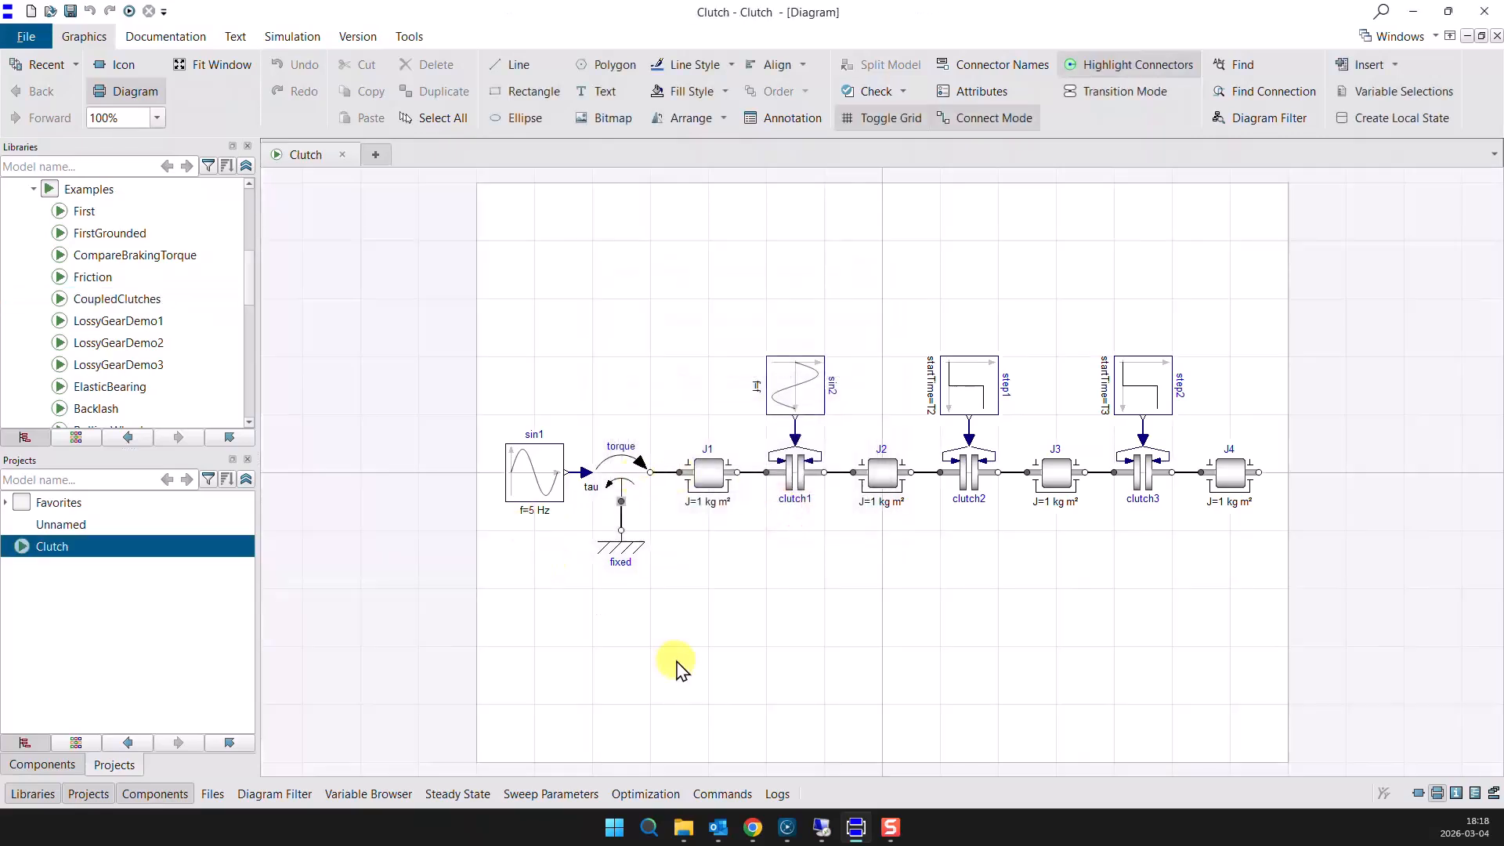
Add a rotational SpeedSensor below J1 with its output facing down, and create a downward-pointing output connector beneath it.
scroll(100, 274, "down", 15)
left_click_drag(106, 243, 618, 502)
left_click_drag(689, 559, 713, 736)
key("ctrl+r")
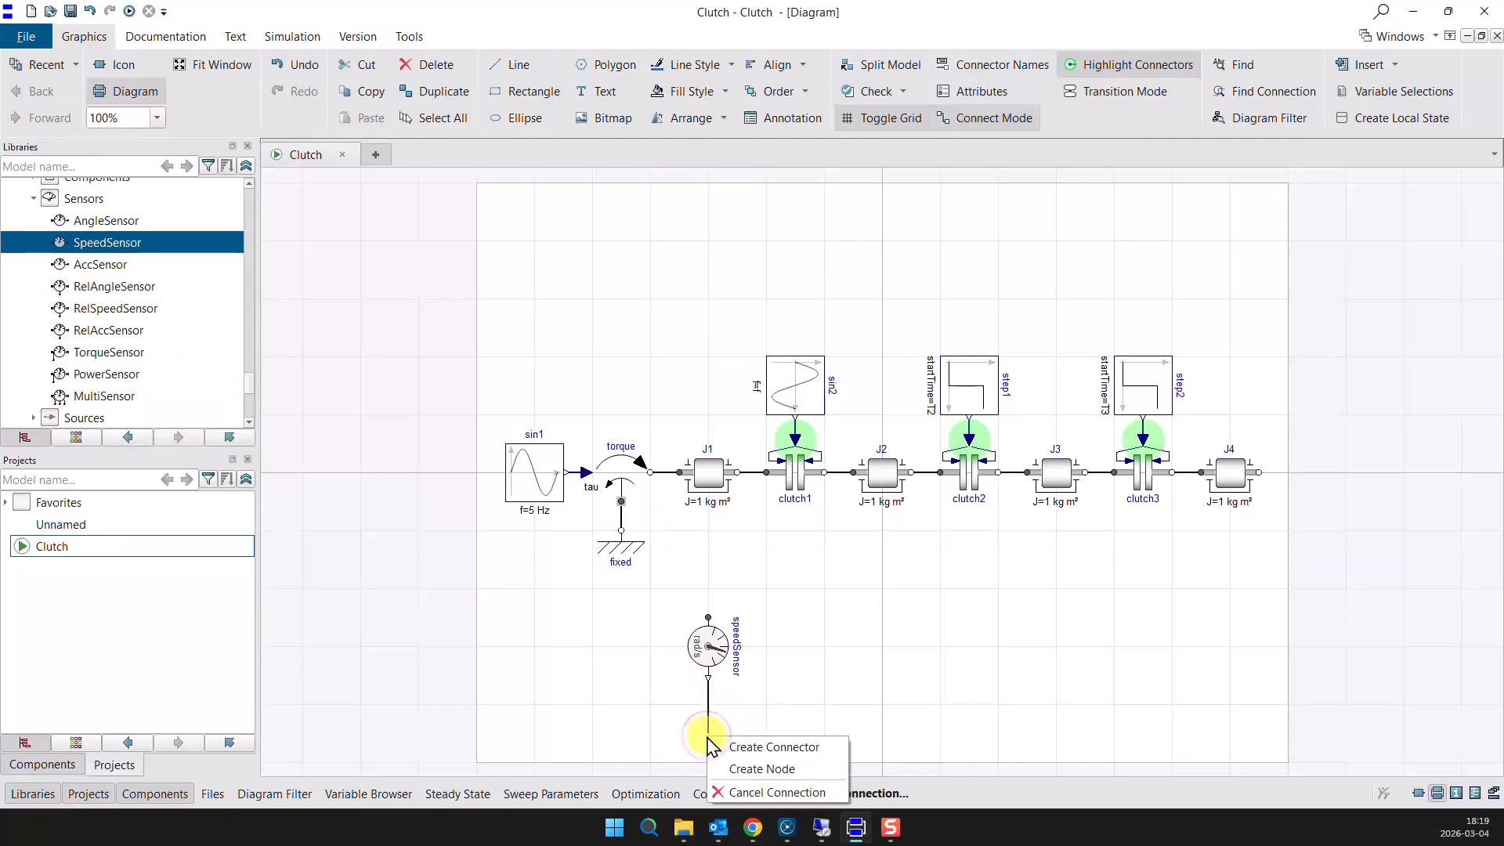
left_click(743, 747)
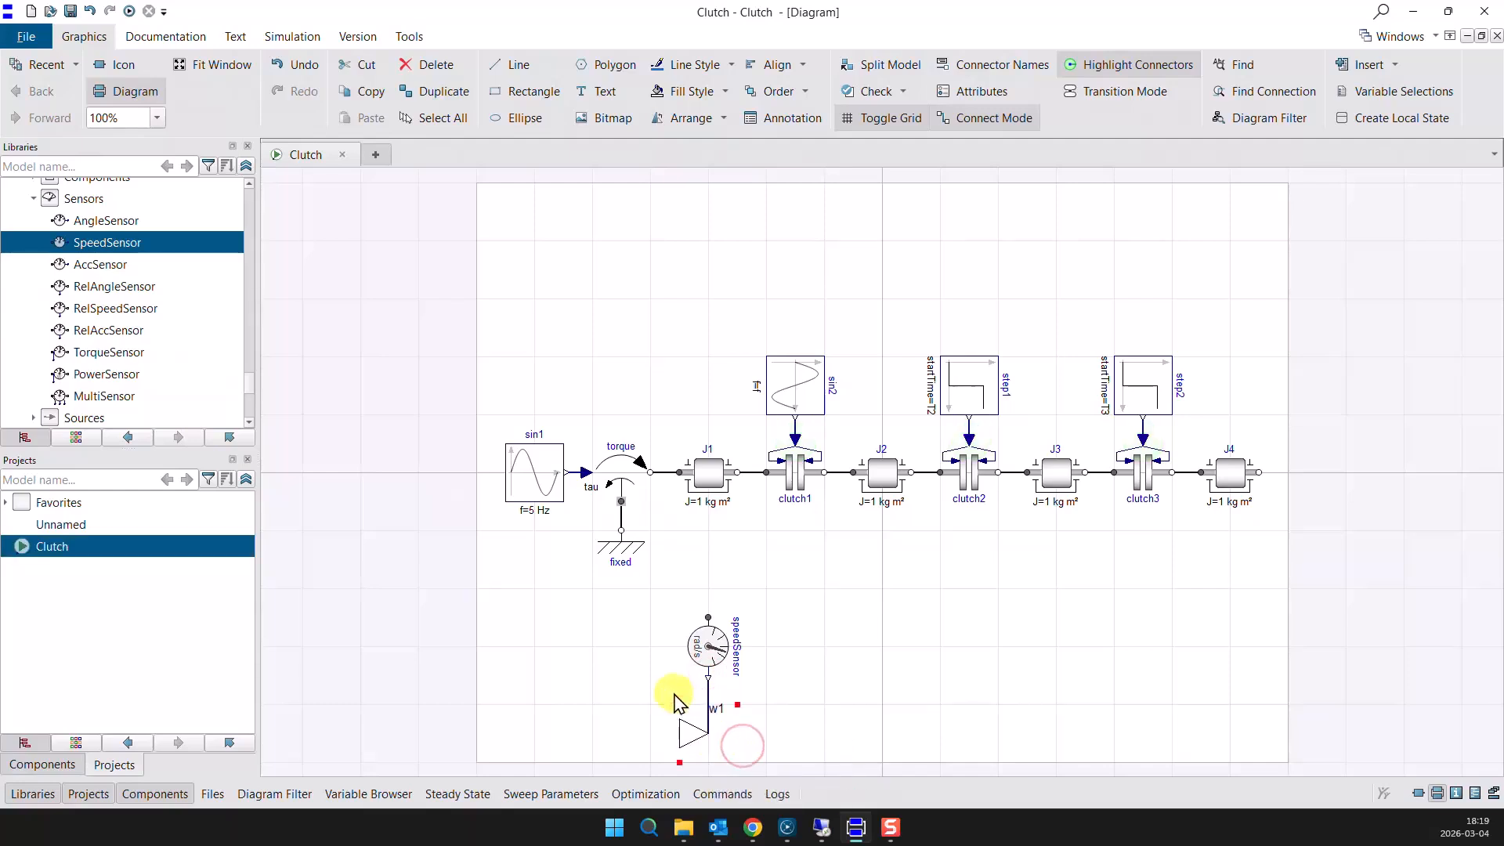
key("ctrl+r")
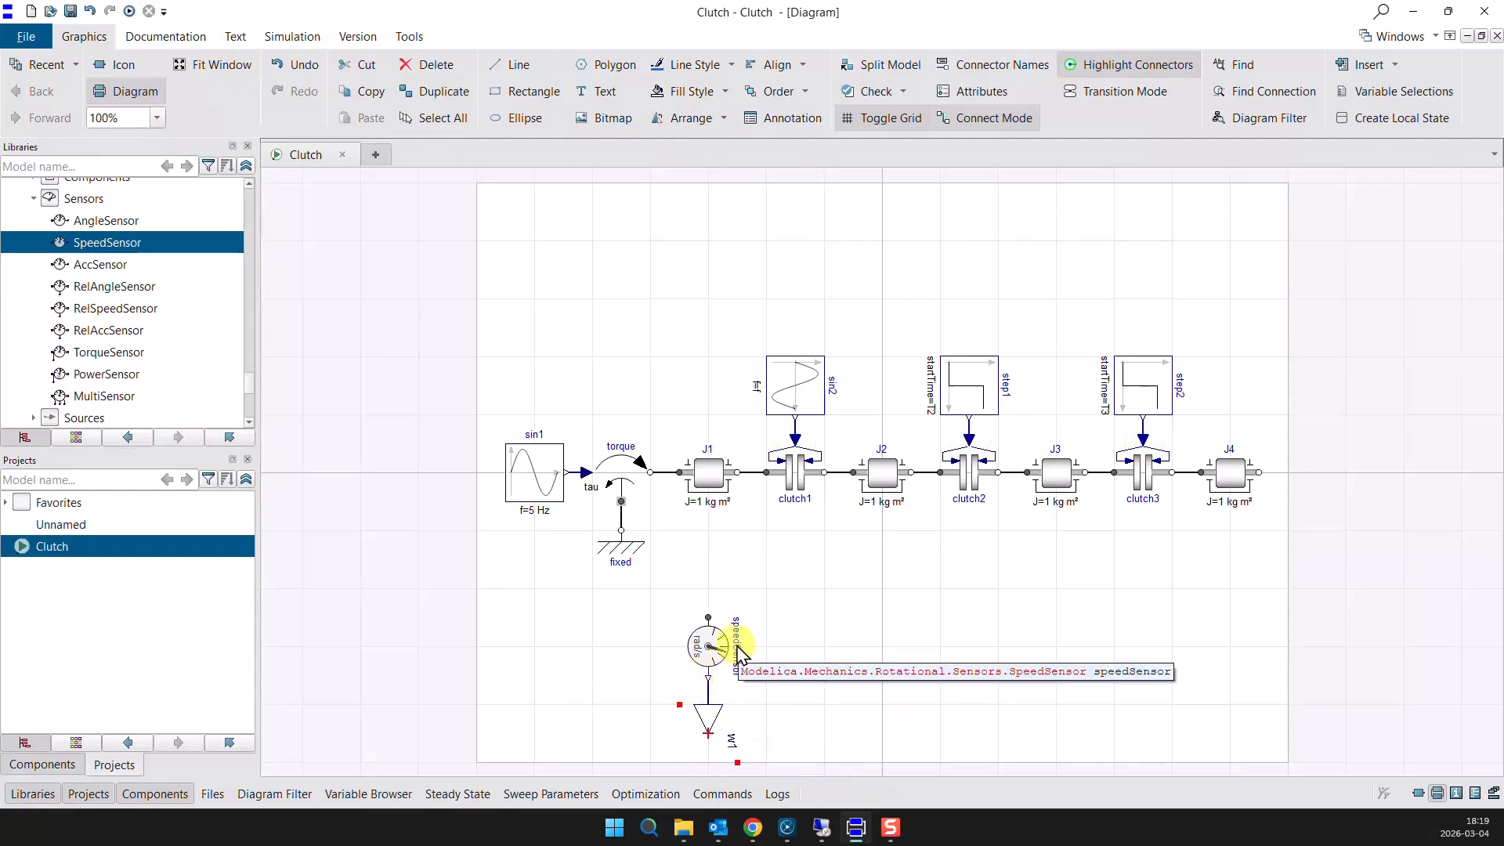
Rename the speed sensor component to speedSensor1.
double_click(712, 647)
left_click(652, 272)
type("1")
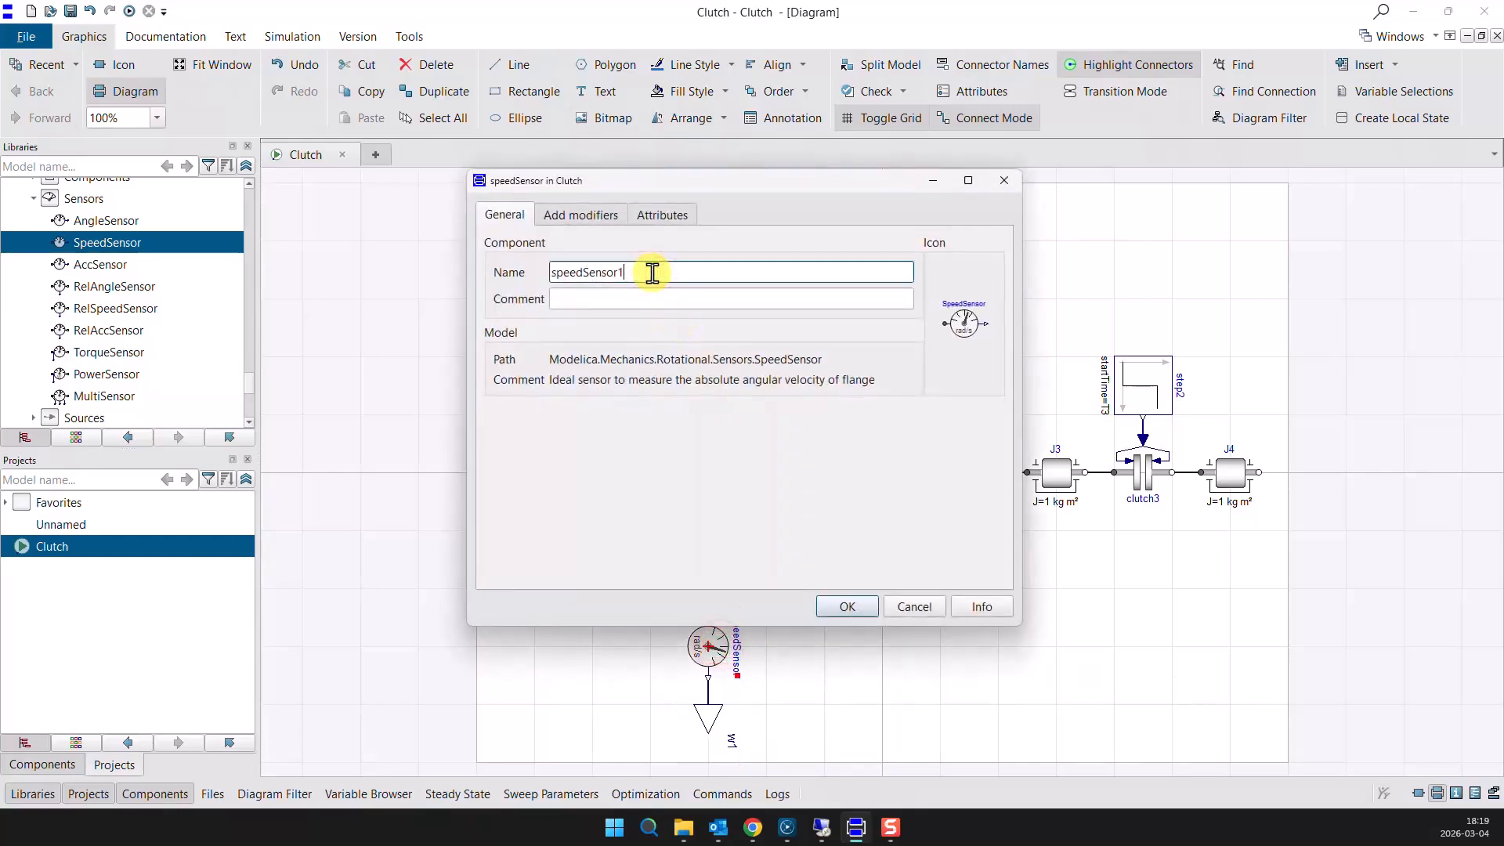
left_click(849, 607)
Duplicate the speed sensor with its output connector three times in a row, and connect the four sensors to the right flanges of J1 to J4.
left_click_drag(597, 602, 804, 762)
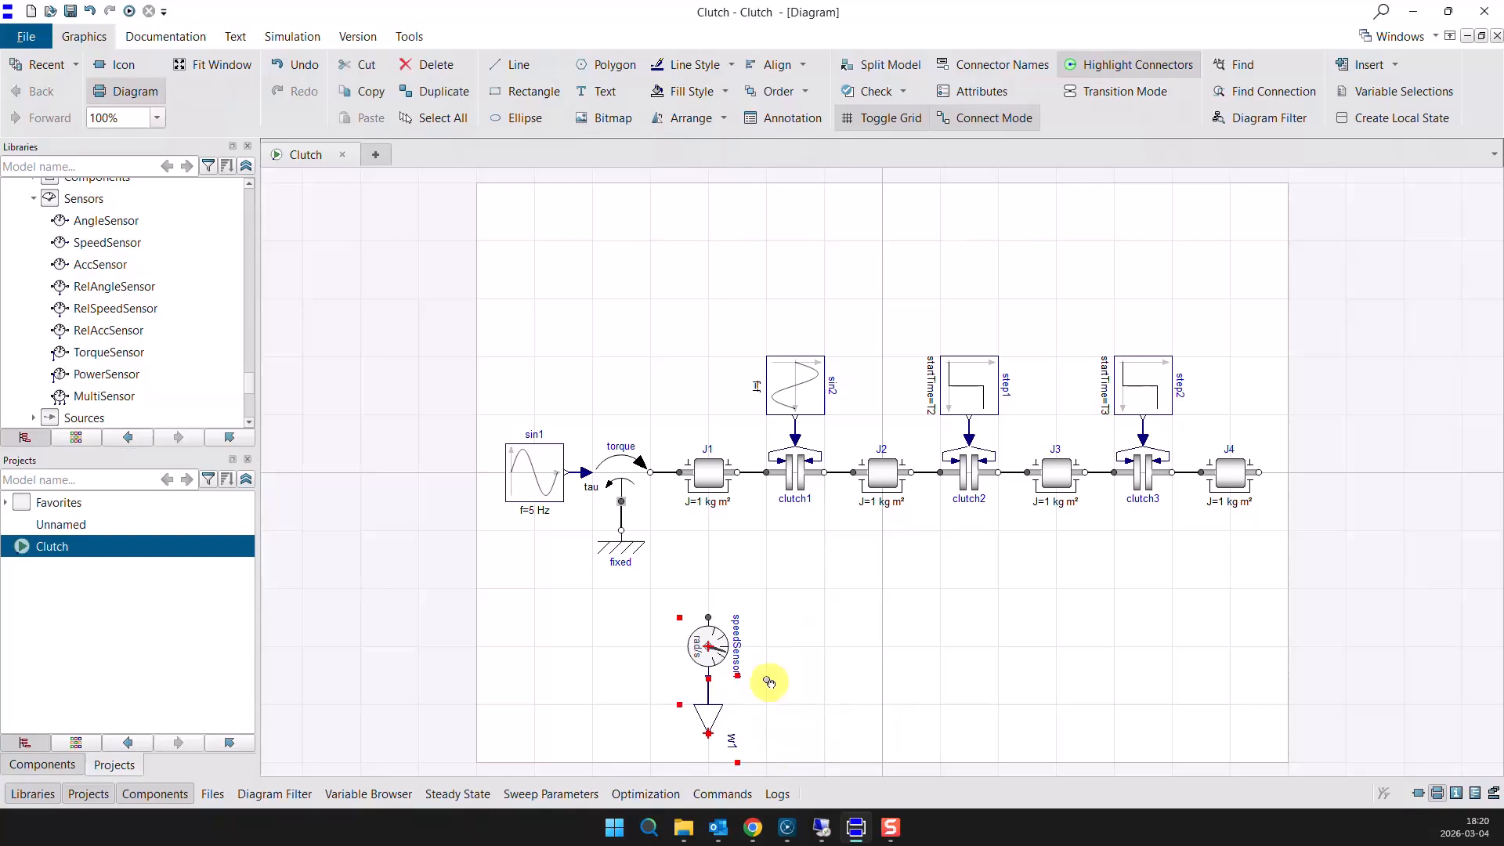
key("ctrl+d")
left_click_drag(796, 705, 825, 647)
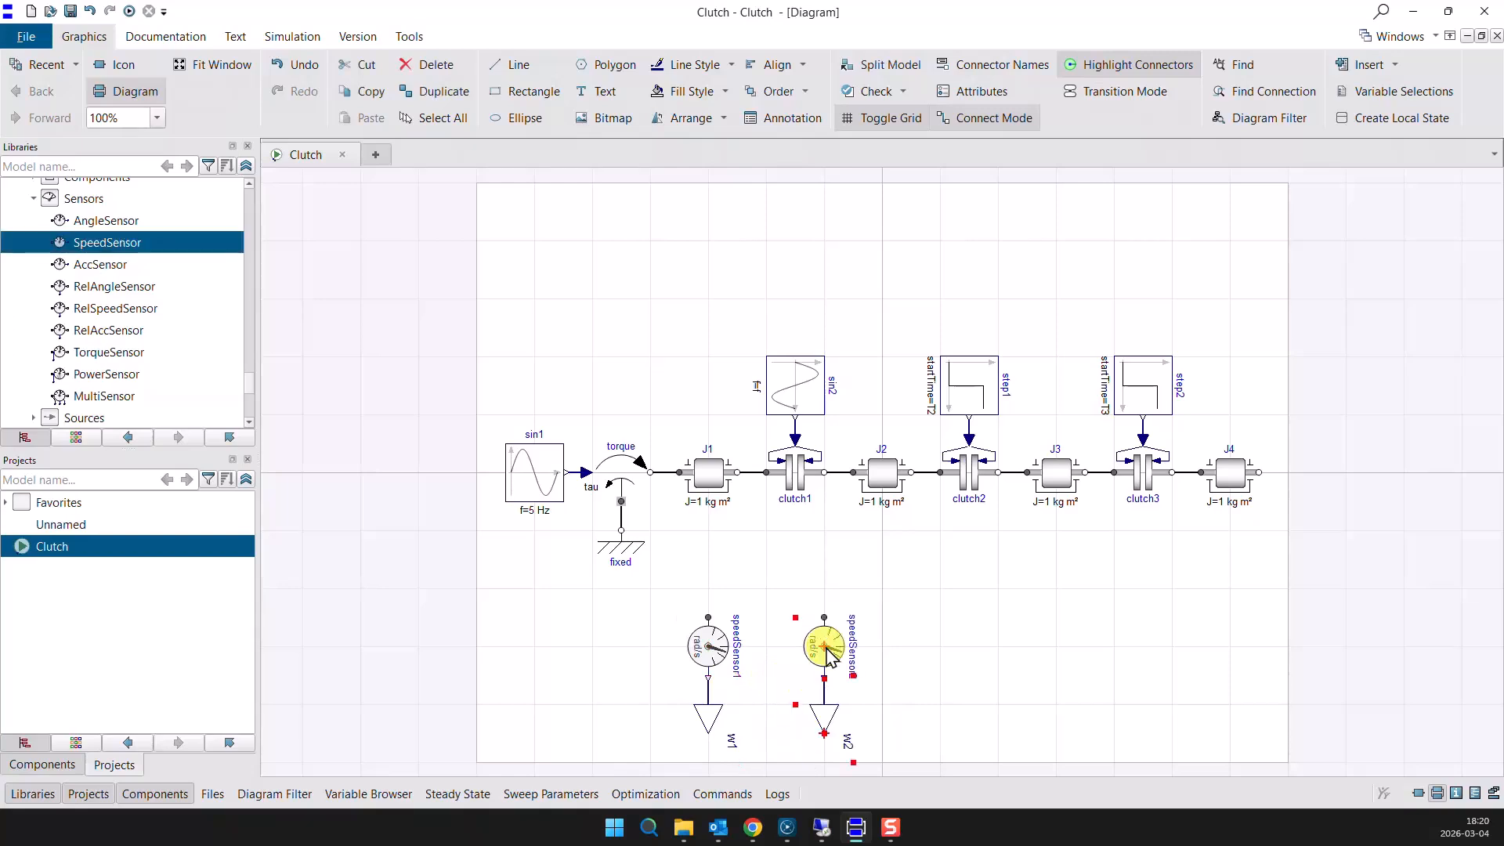
key("ctrl+d")
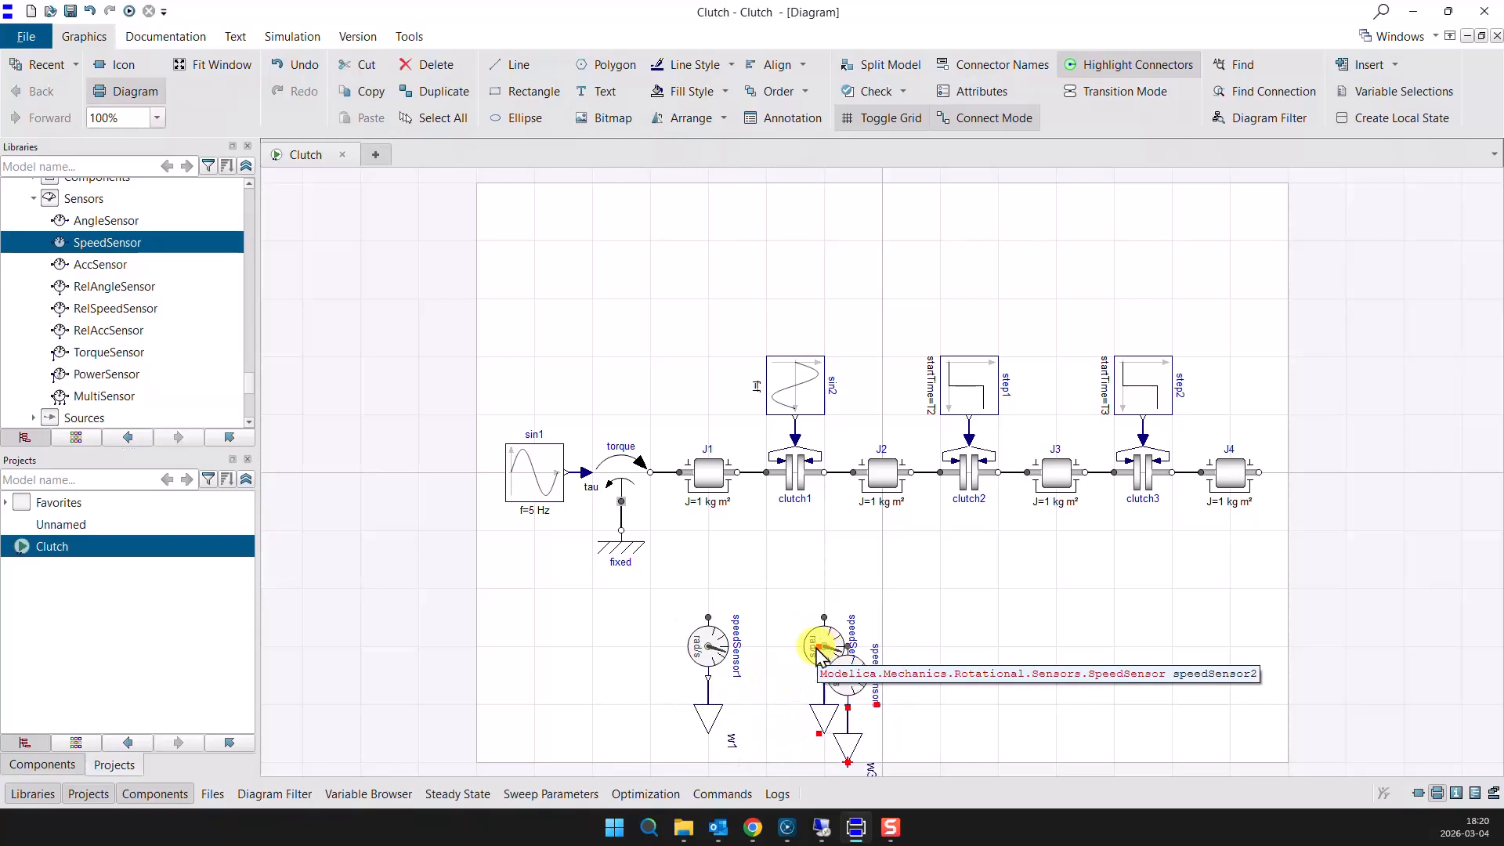
left_click_drag(841, 682, 935, 652)
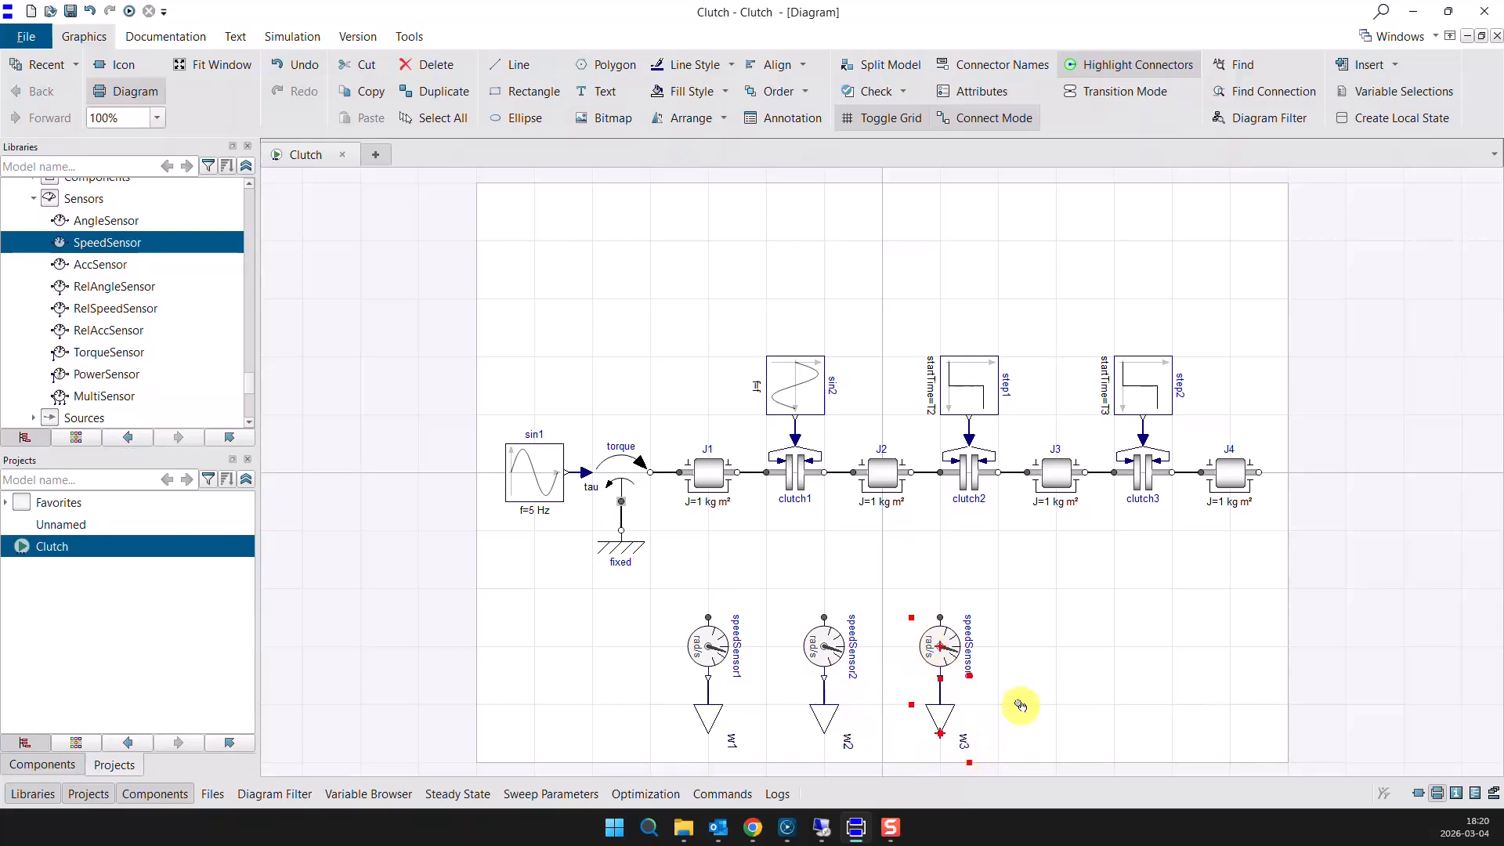
key("ctrl+d")
left_click_drag(1050, 726, 1052, 650)
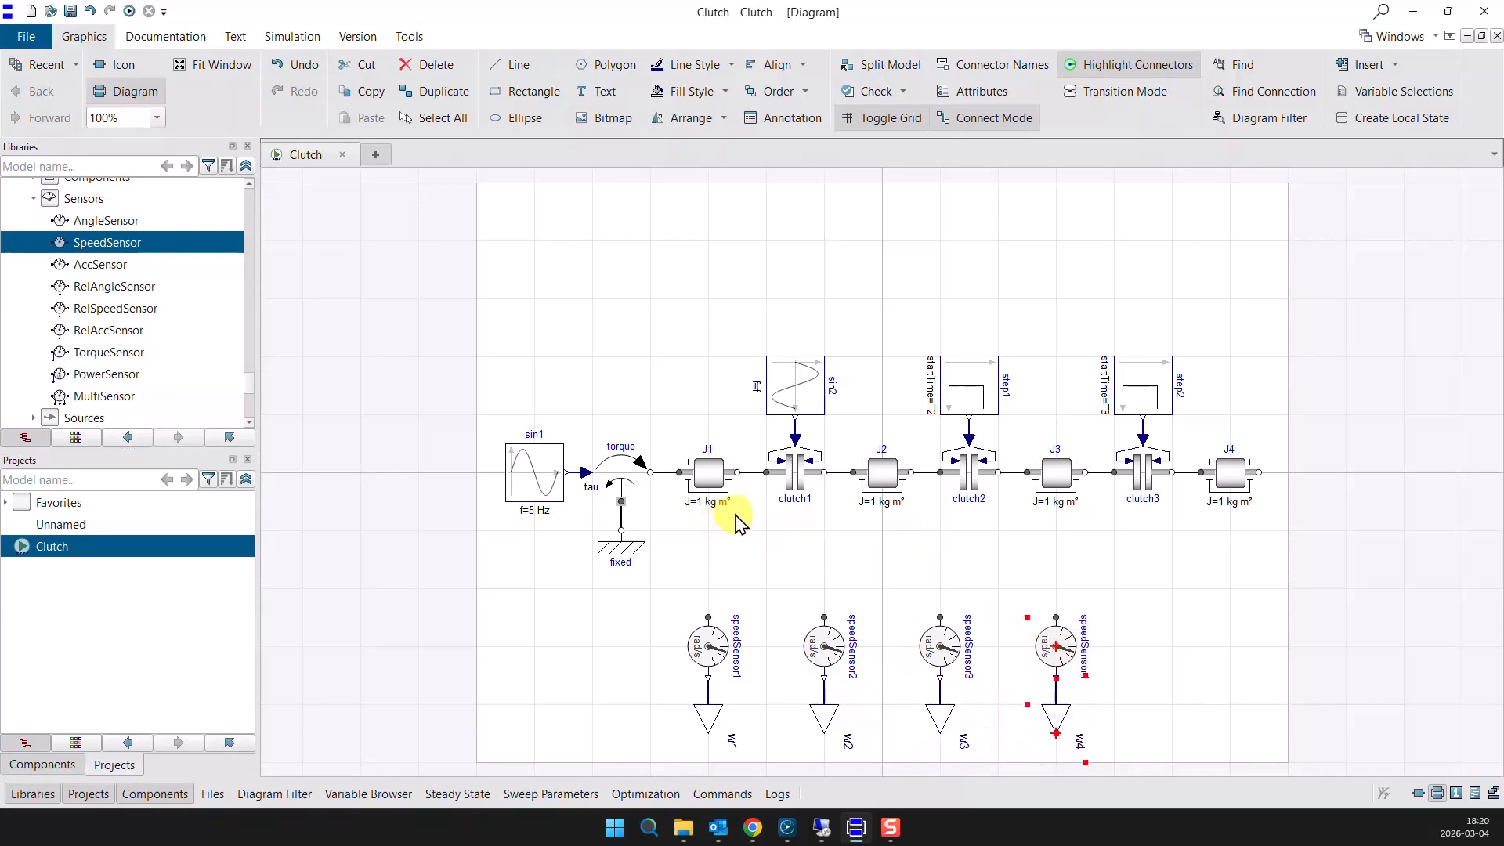
mouse_move(737, 473)
left_mouse_down()
mouse_move(690, 623)
mouse_move(707, 617)
left_mouse_up()
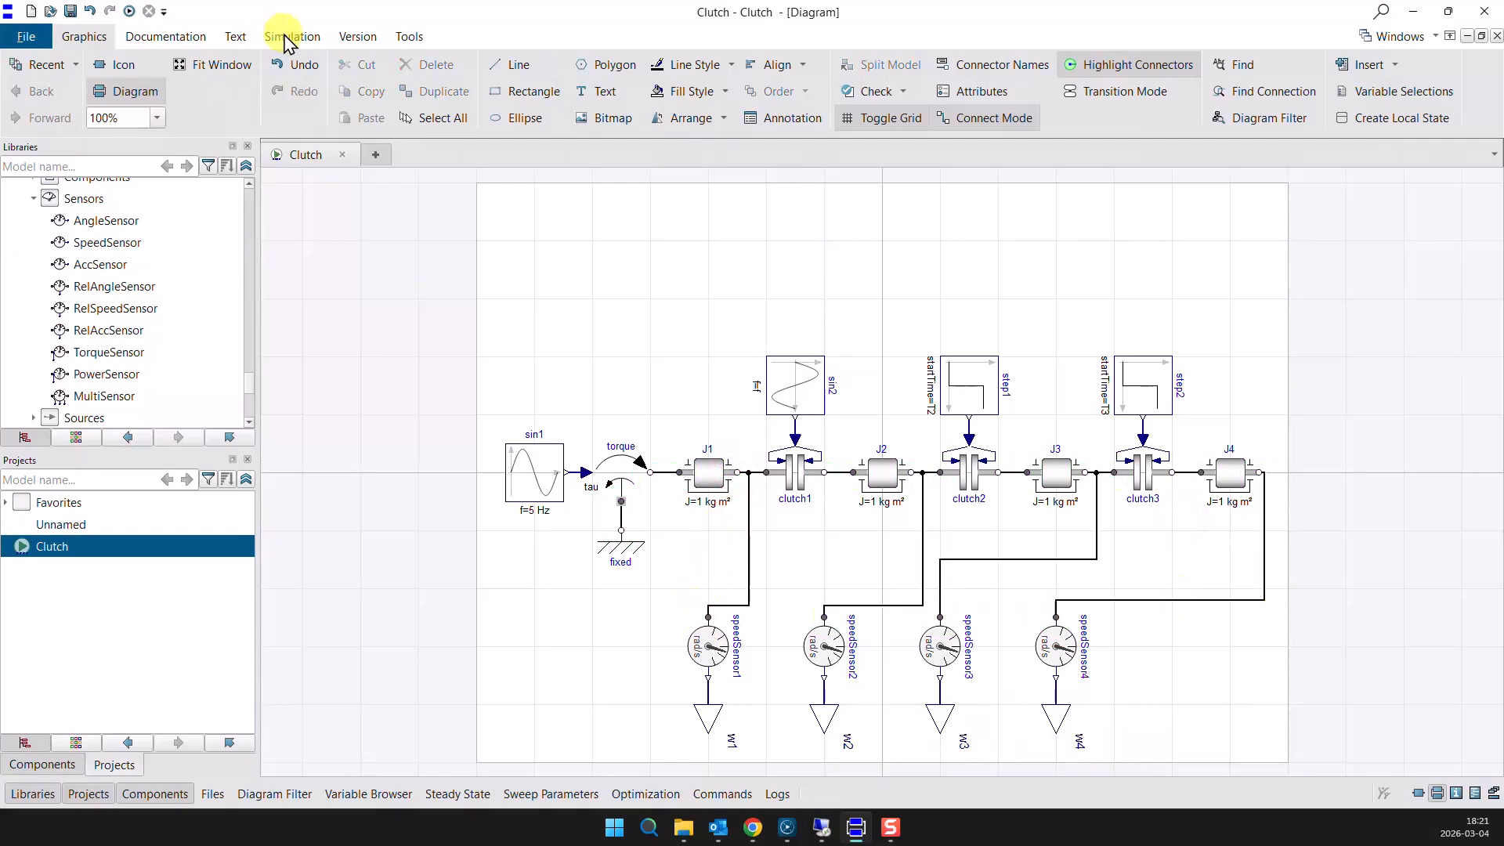
Simulate the Clutch model and plot the sensor outputs w1, w2, w3 and w4.
left_click(291, 37)
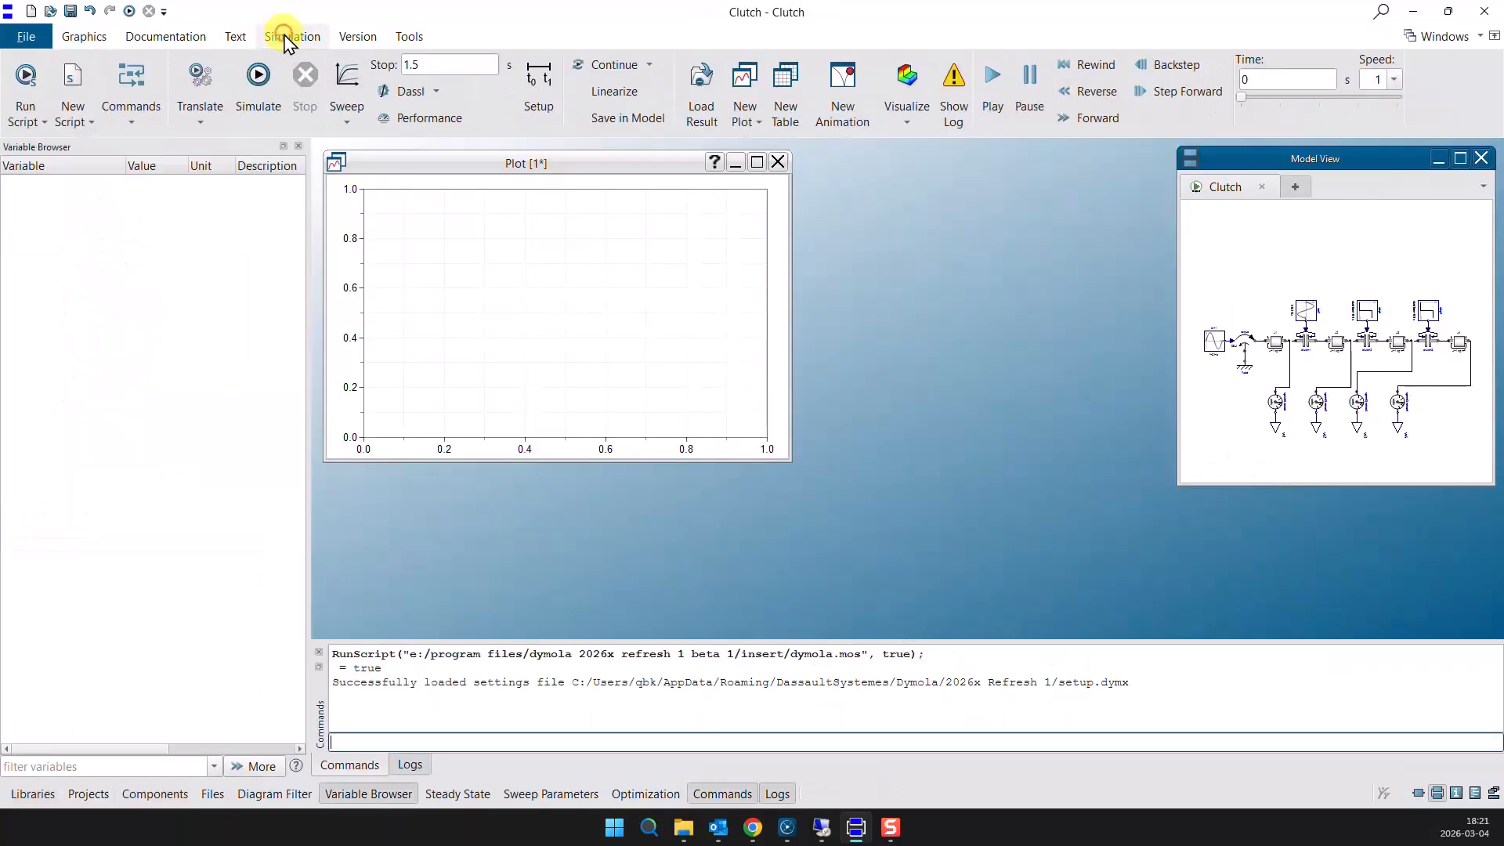
left_click(269, 98)
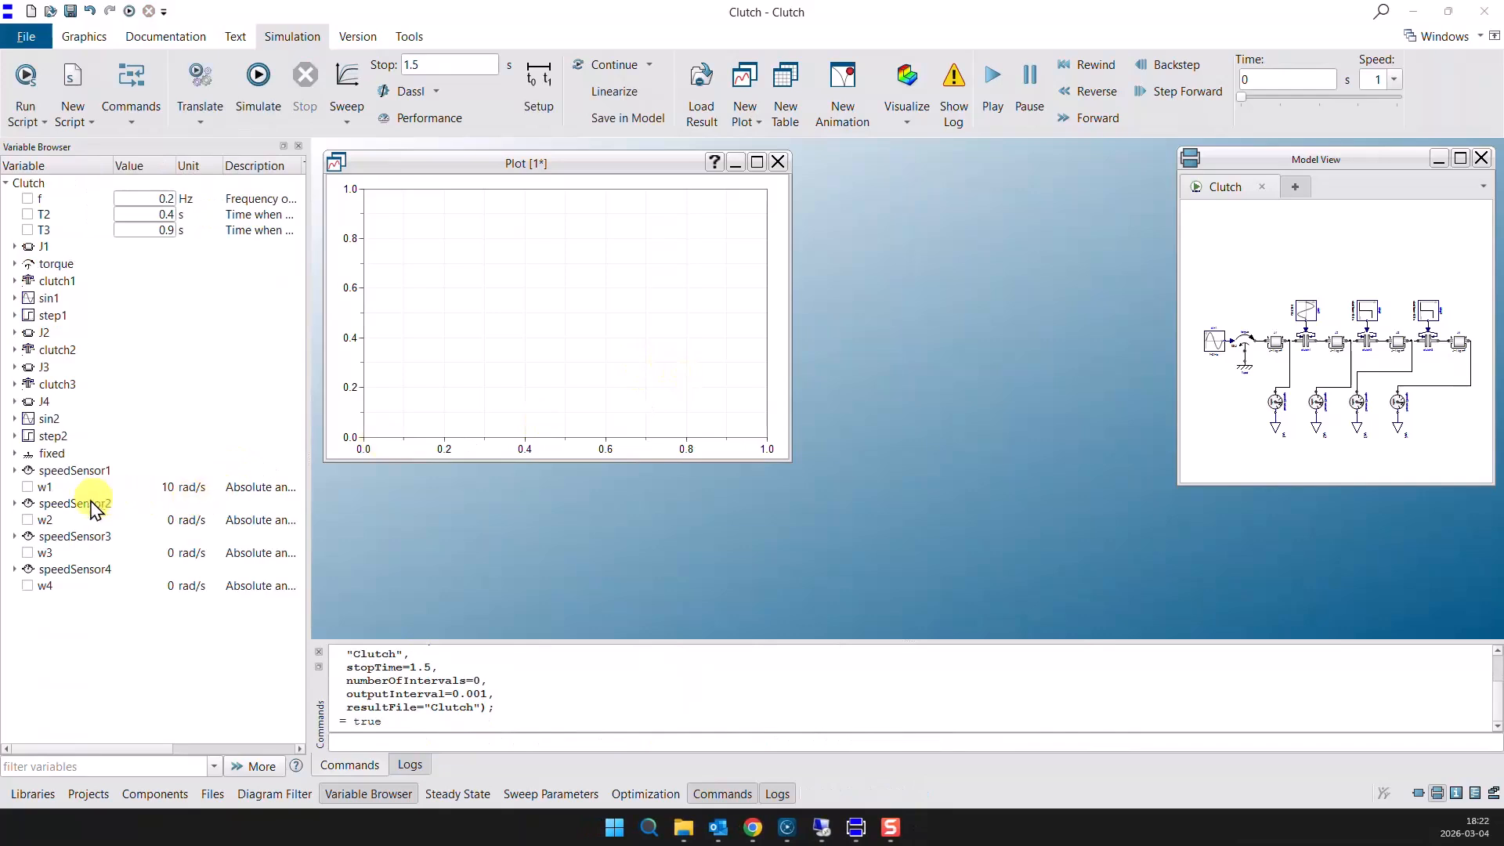
left_click(29, 488)
left_click(28, 521)
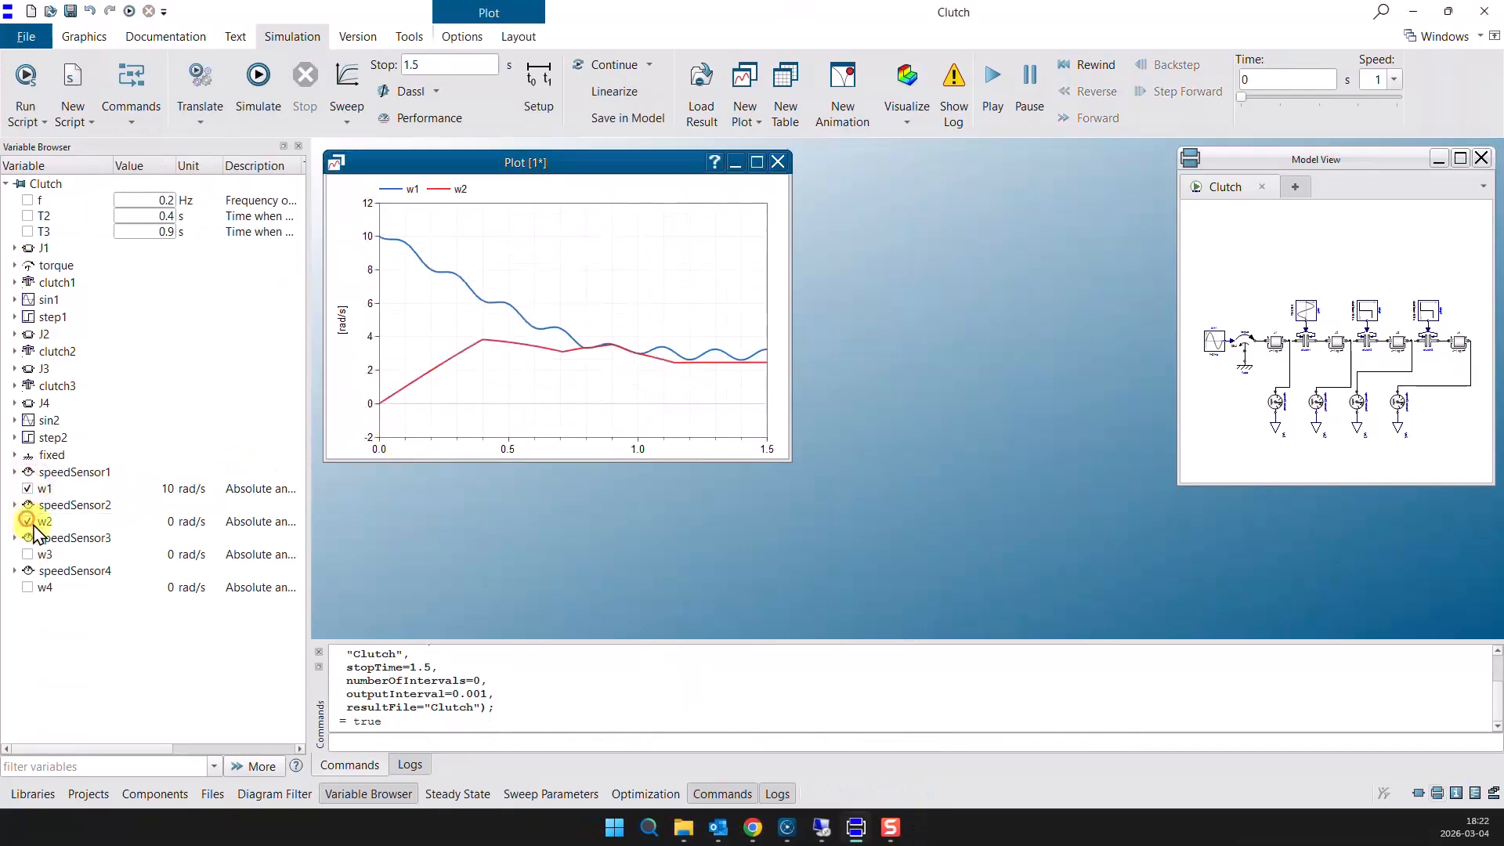
left_click(27, 554)
left_click(27, 587)
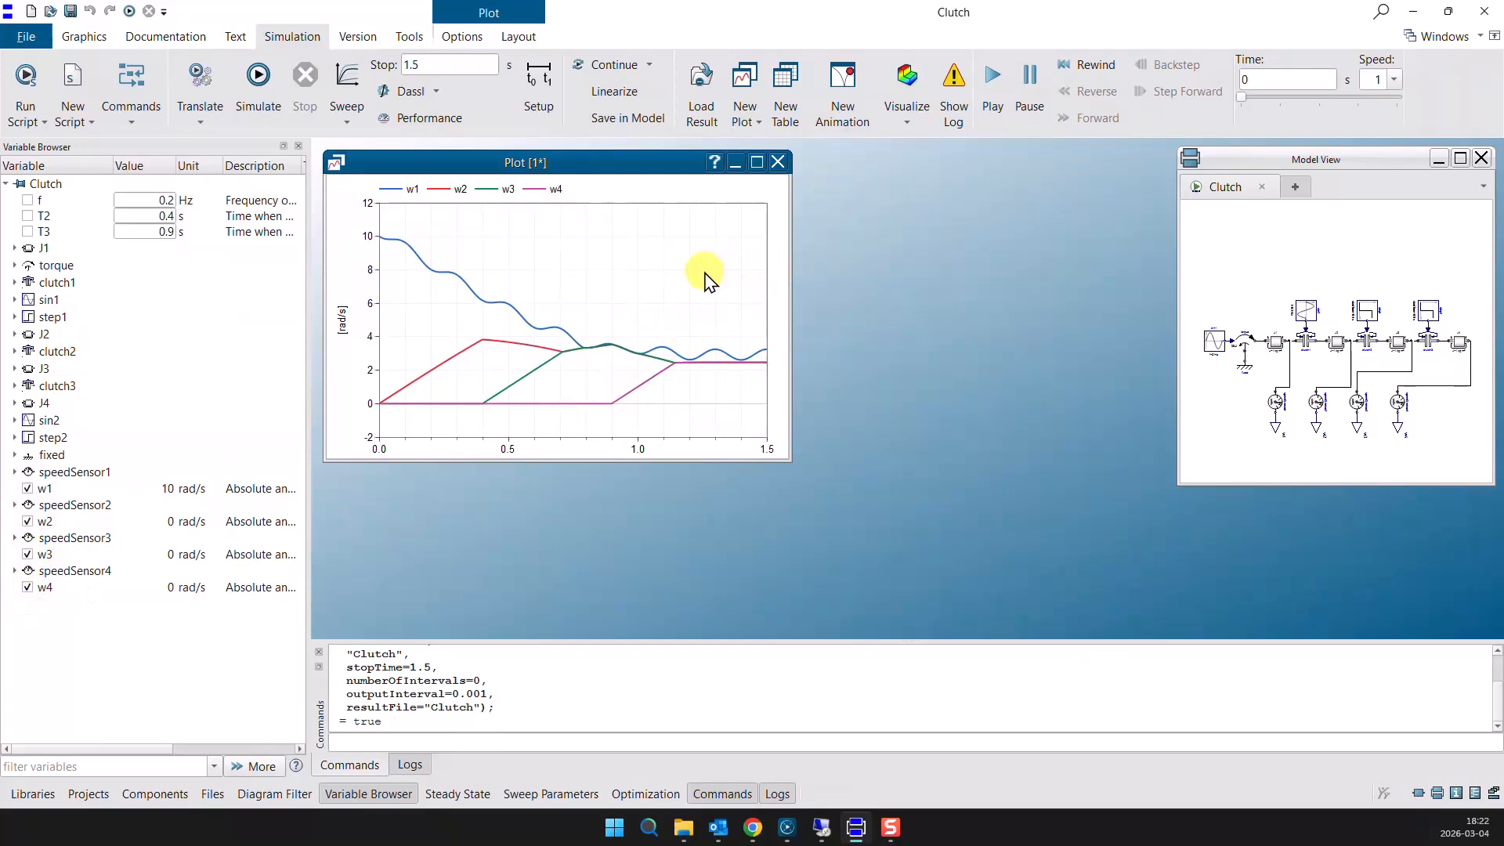
Set up an FMU export of the model as Co-simulation with Cvode, version 3.0, using selected variables instead of all variables.
left_click(202, 122)
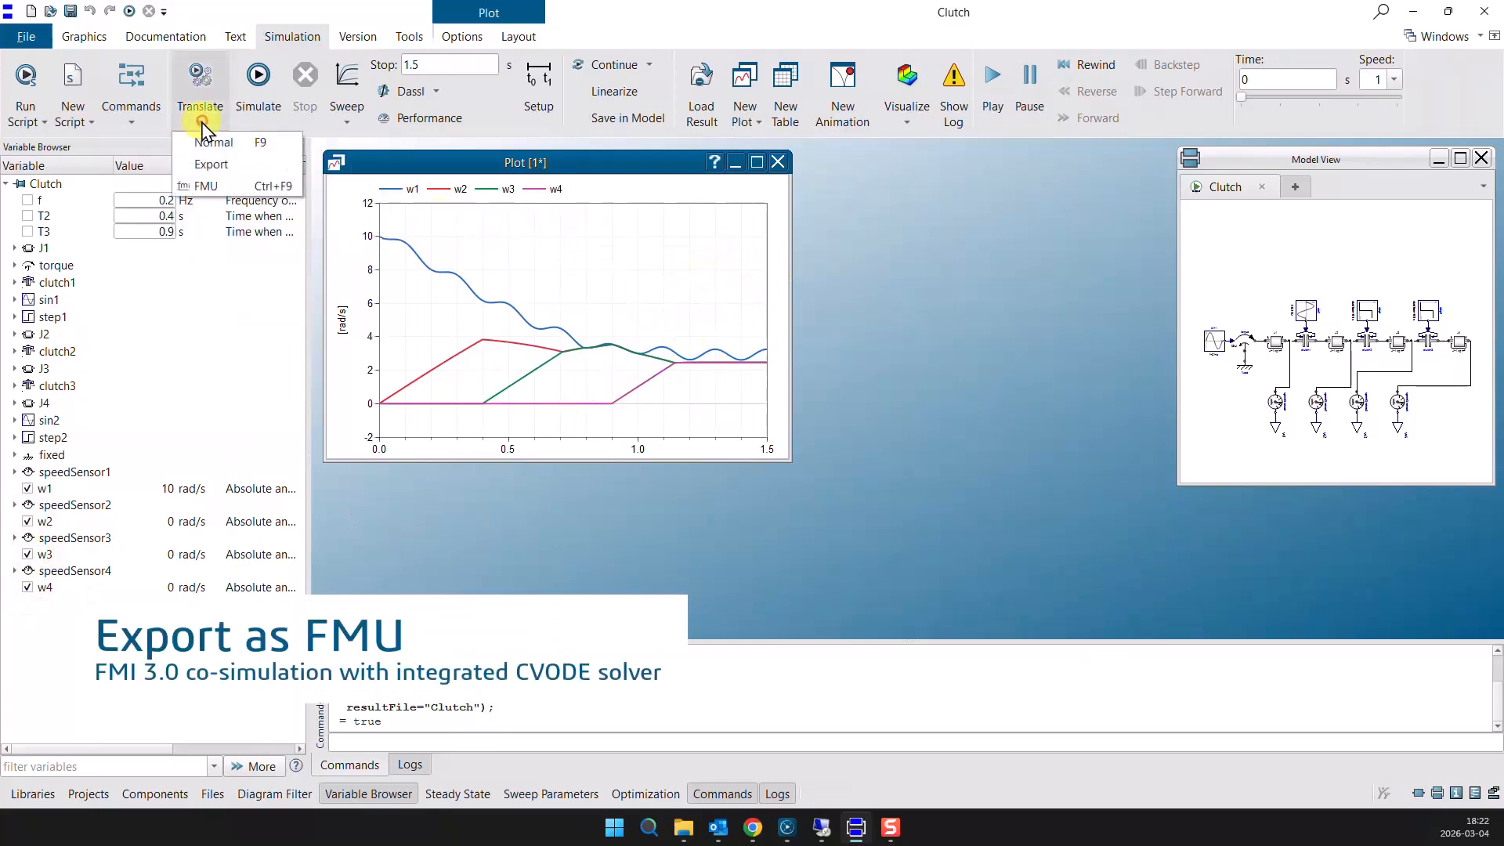
left_click(207, 189)
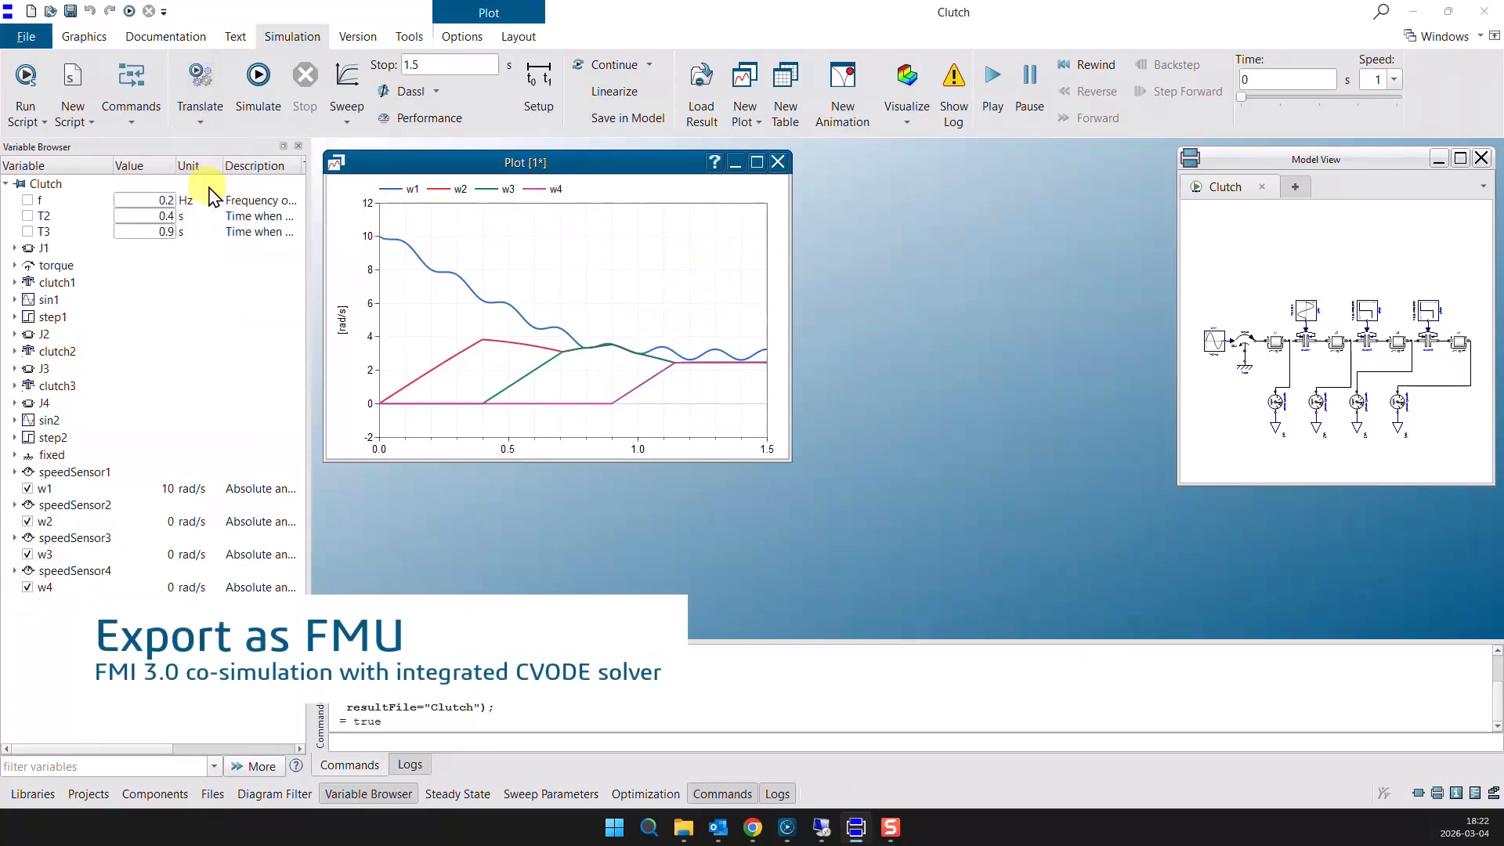
left_click(519, 174)
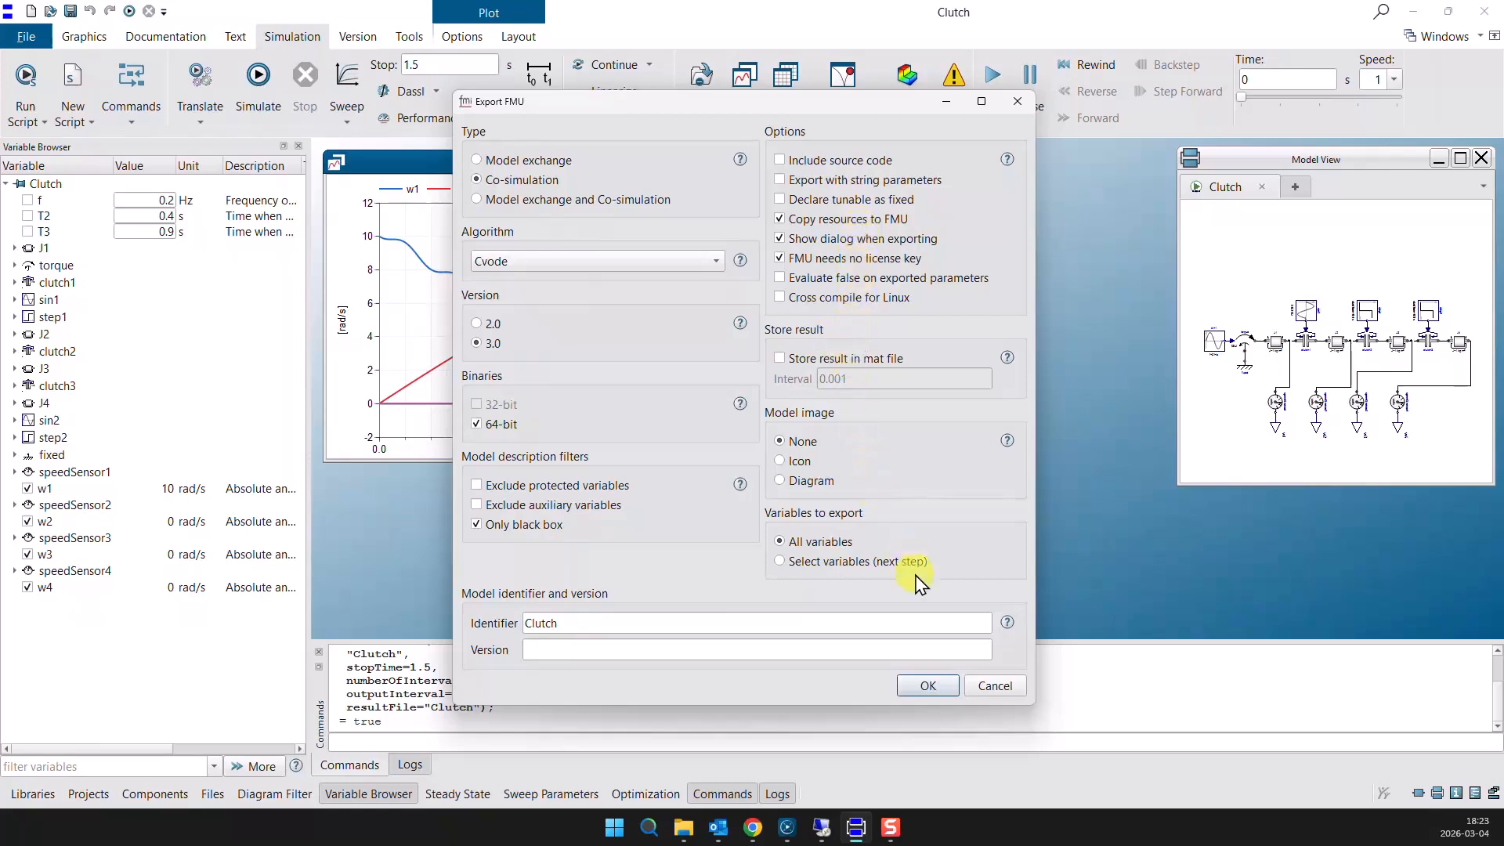
left_click(780, 562)
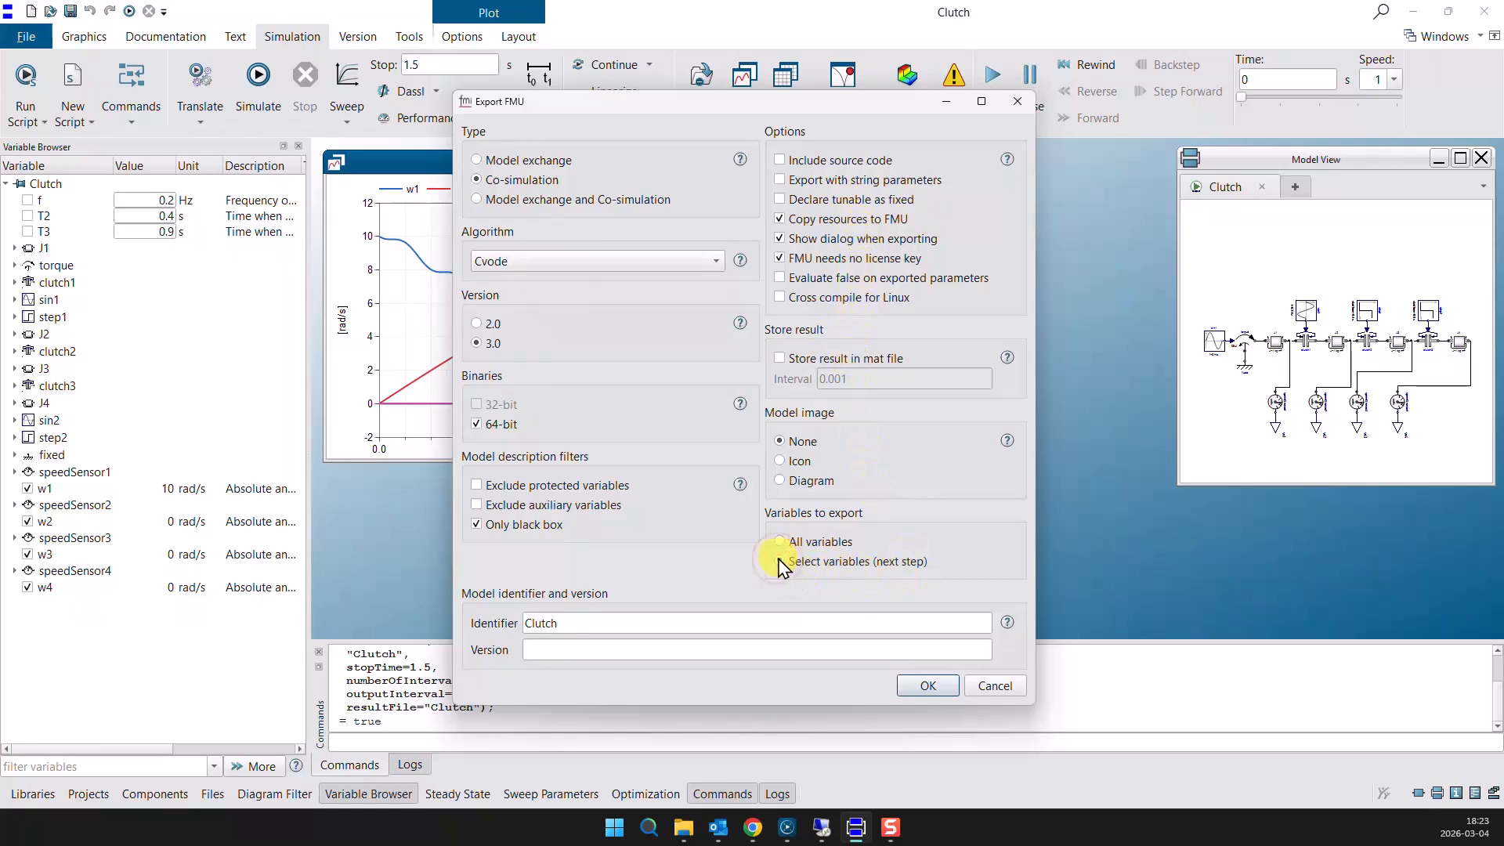
left_click(930, 686)
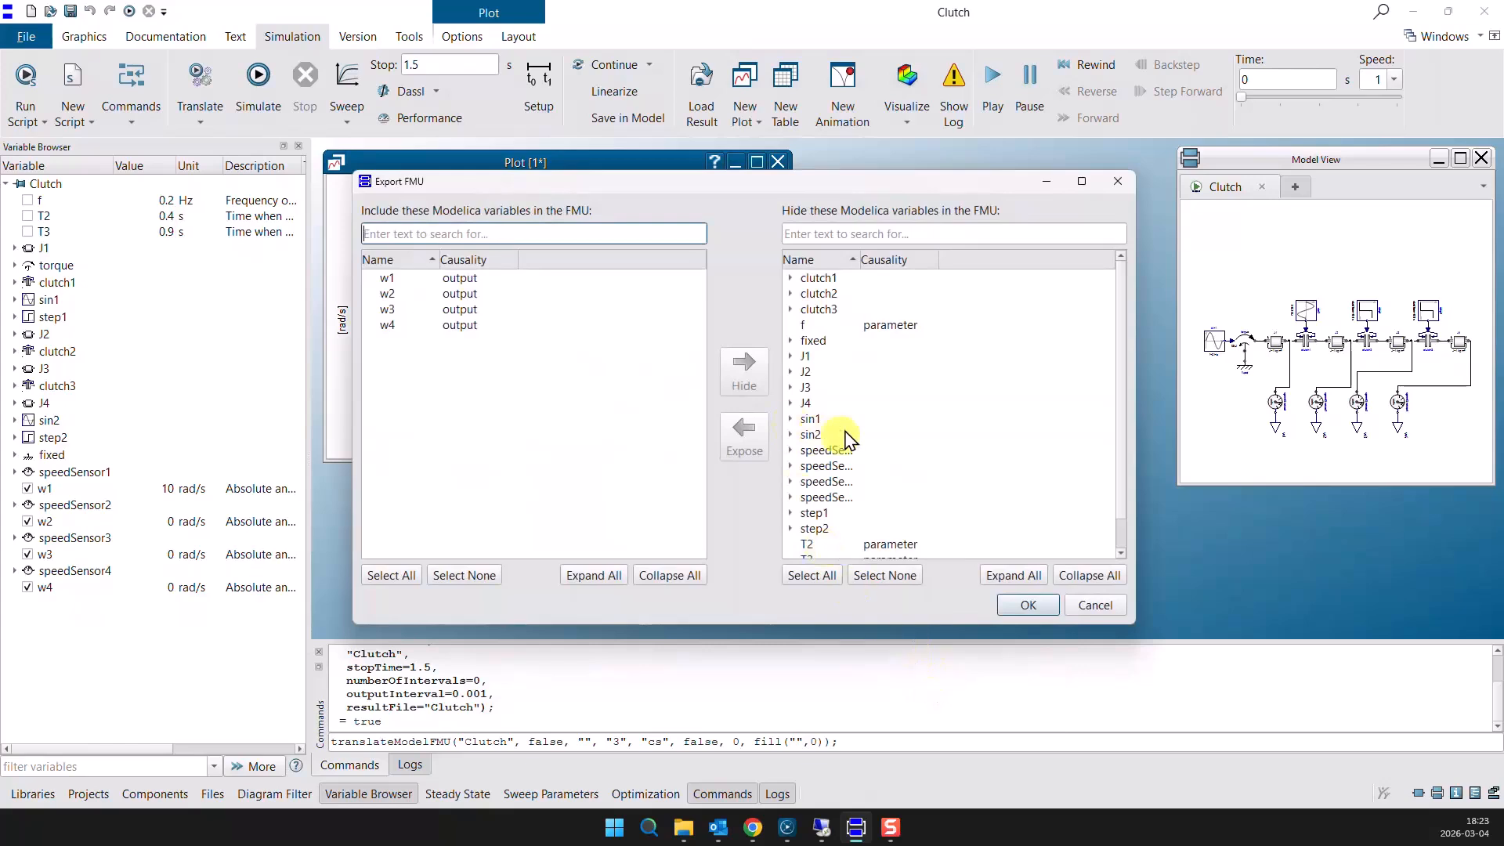
Expose the parameters f, T2 and T3 in the FMU and complete the export.
left_click(803, 324)
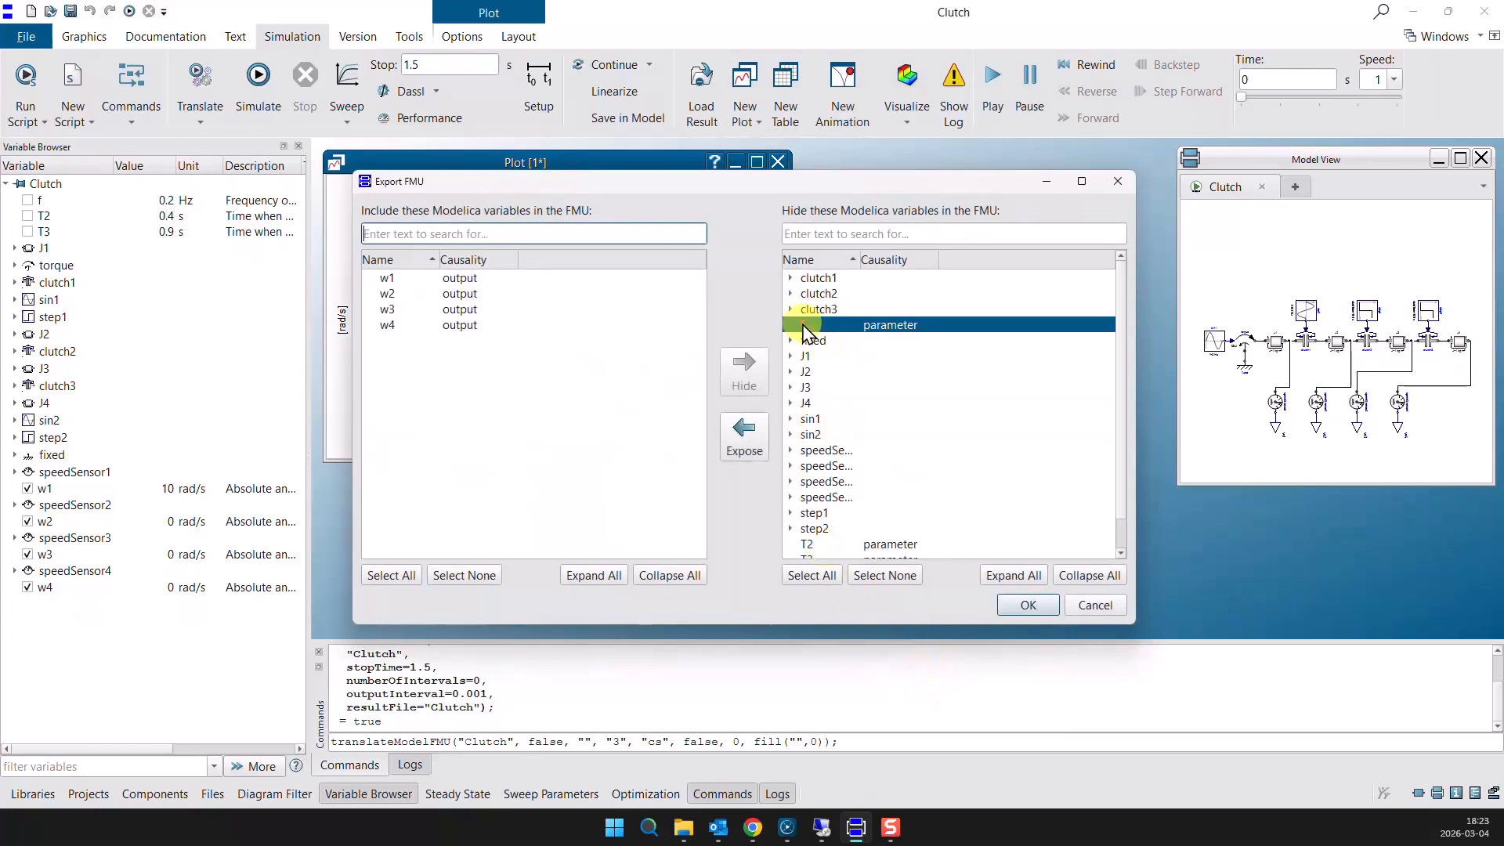
left_click(743, 451)
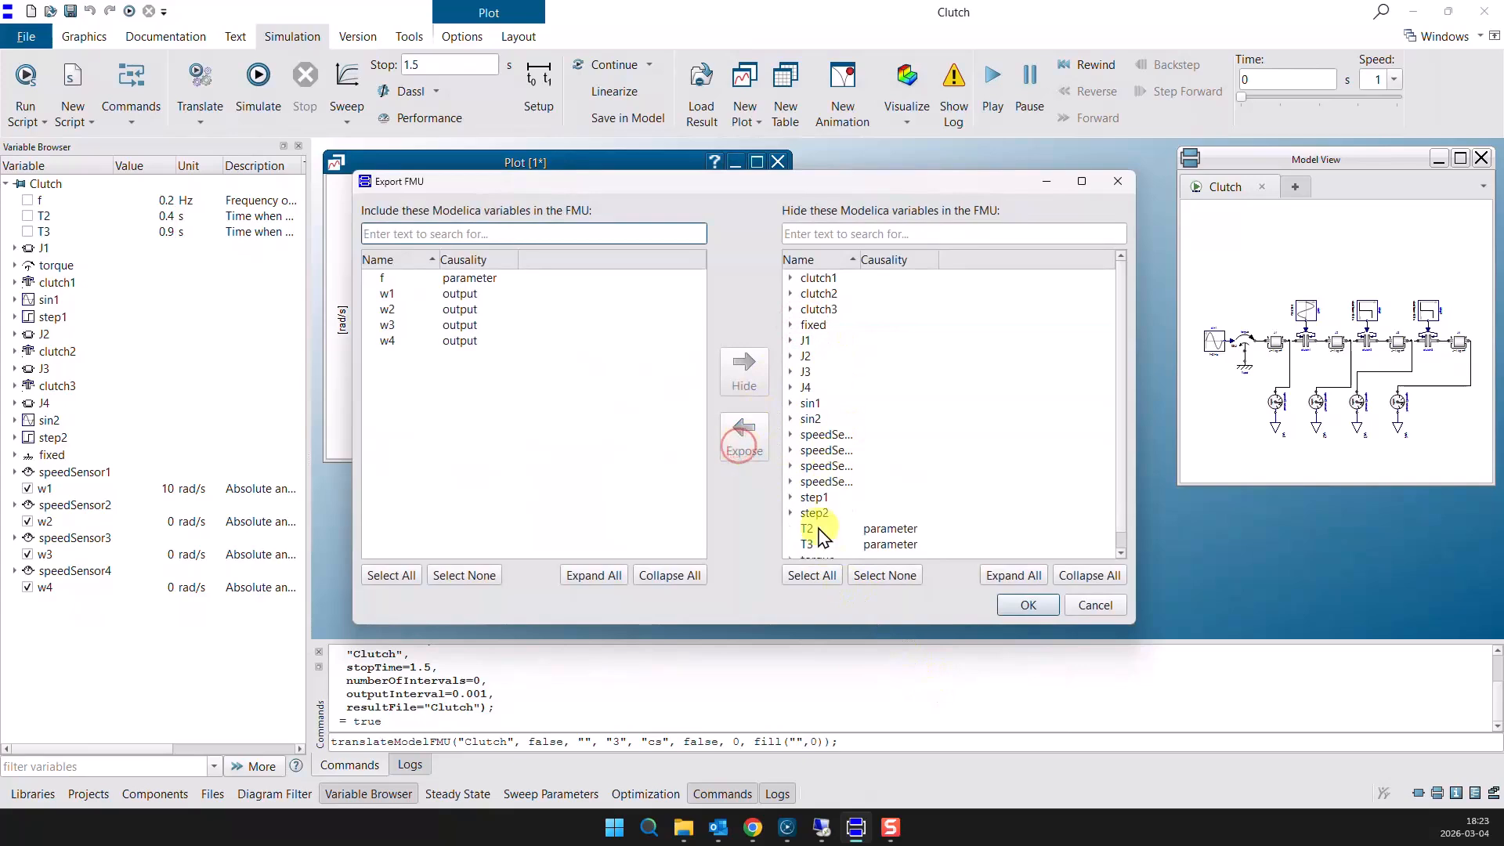
left_click(804, 529)
left_click(741, 435)
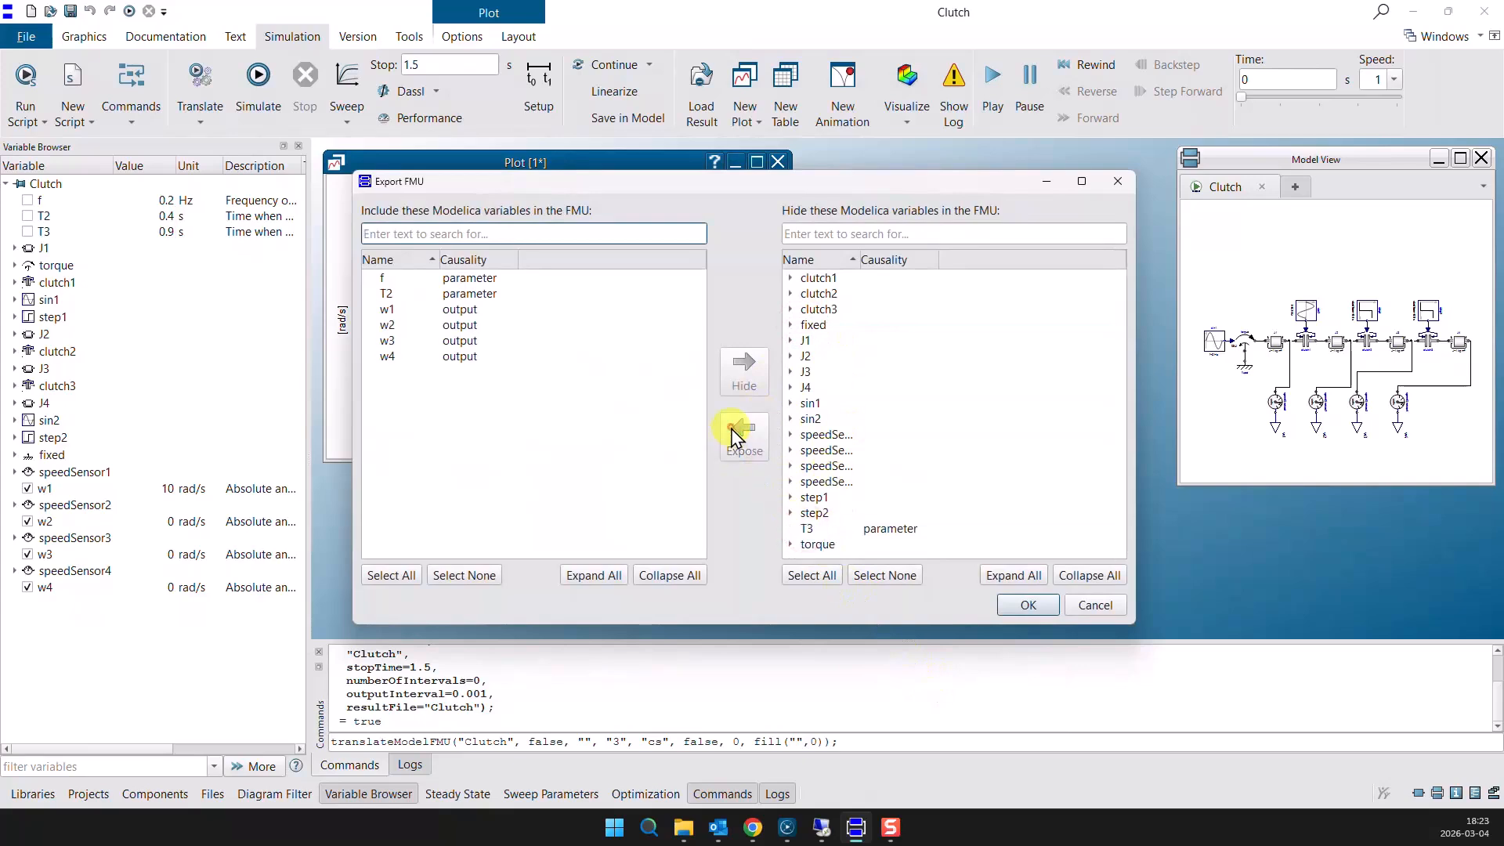
left_click(807, 530)
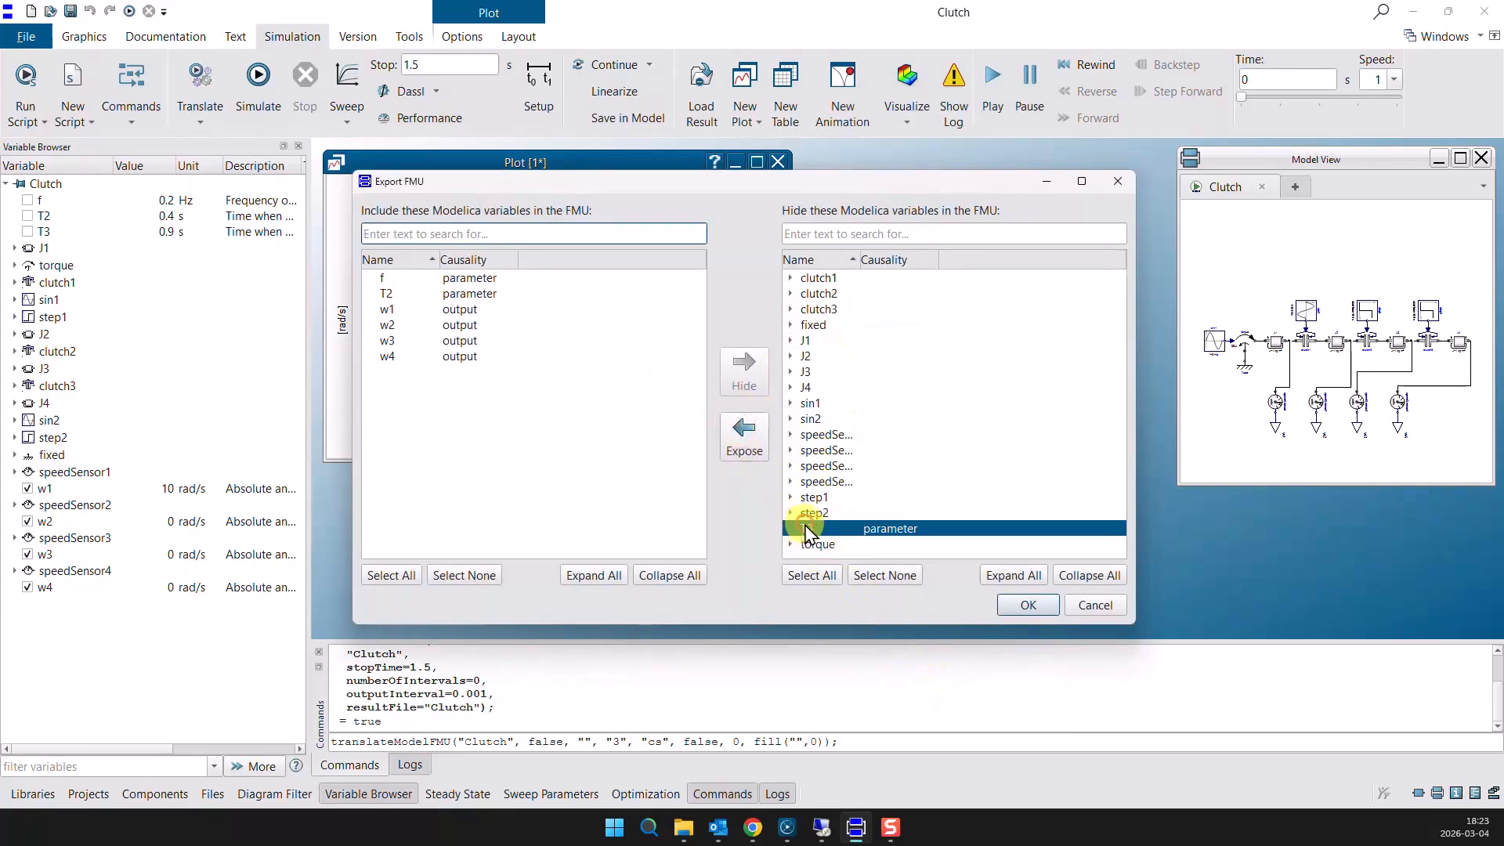
left_click(747, 437)
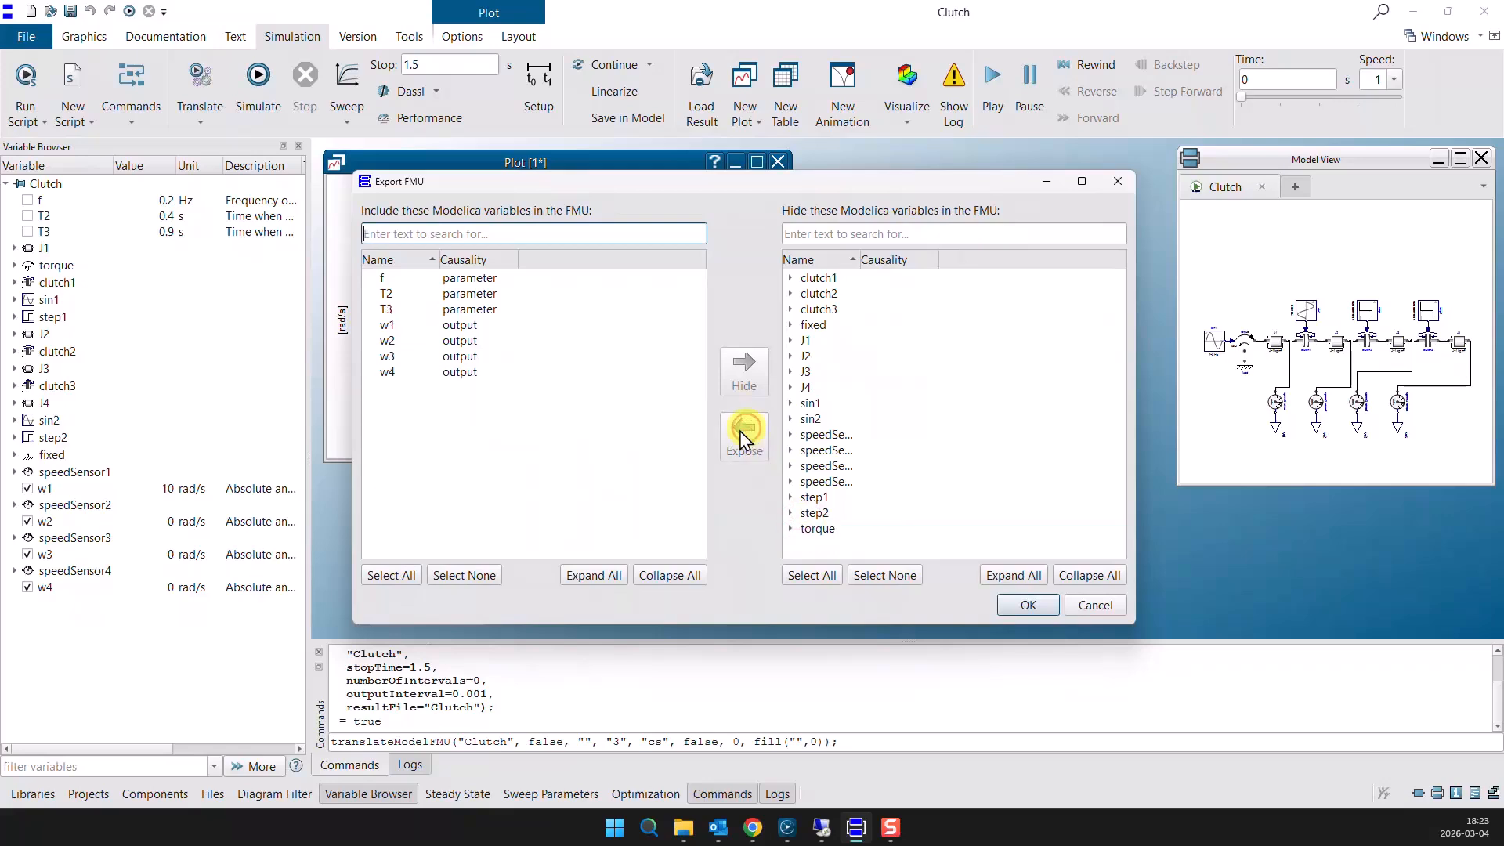
left_click(1027, 607)
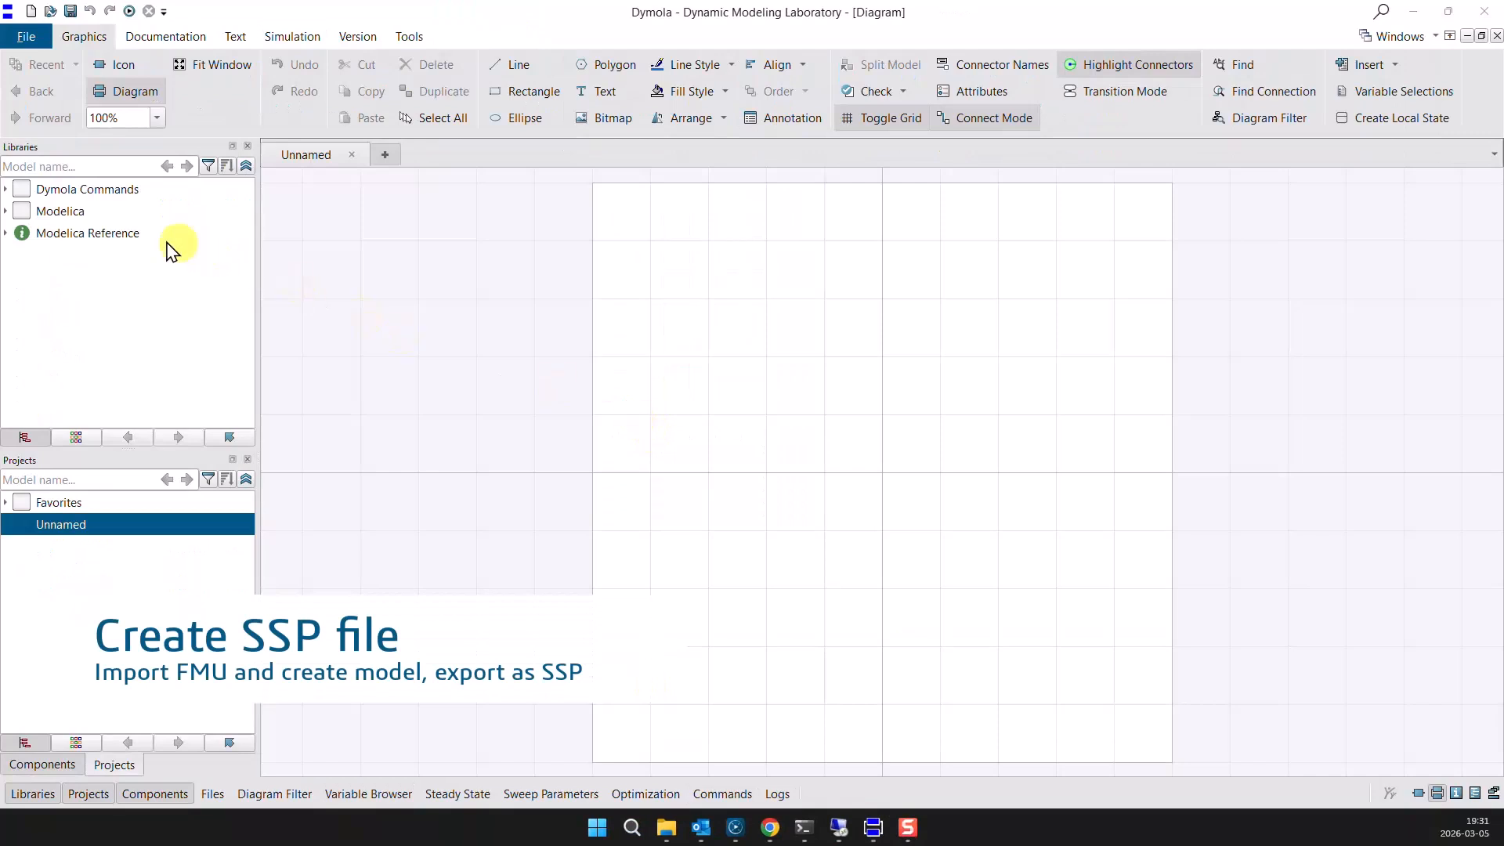
Import Clutch.fmu as a binary co-simulation FMU, bringing in only the black box variables (parameters, inputs, outputs).
left_click(25, 37)
left_click(50, 93)
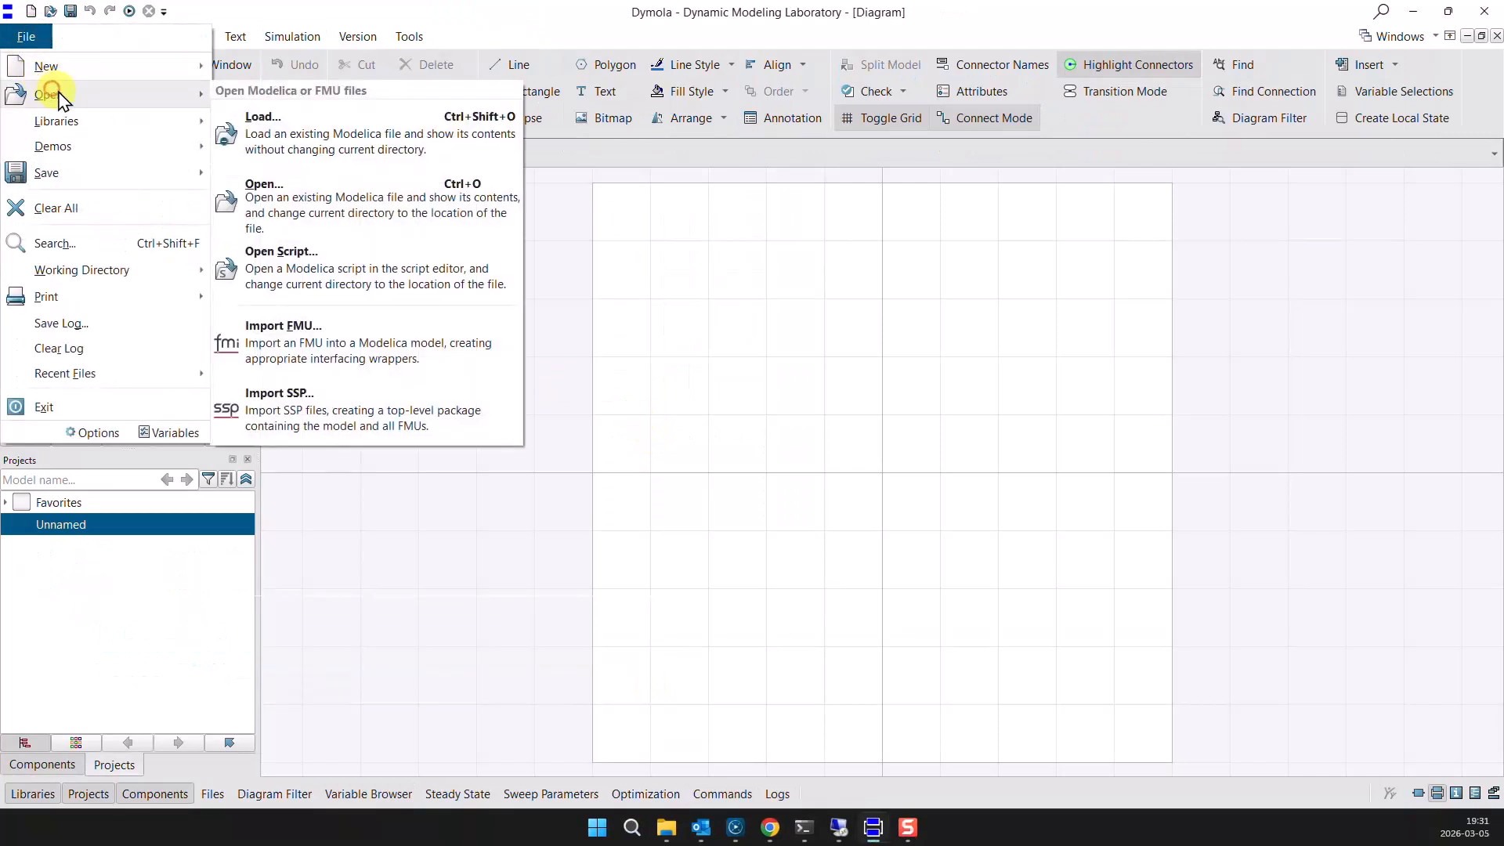
left_click(331, 333)
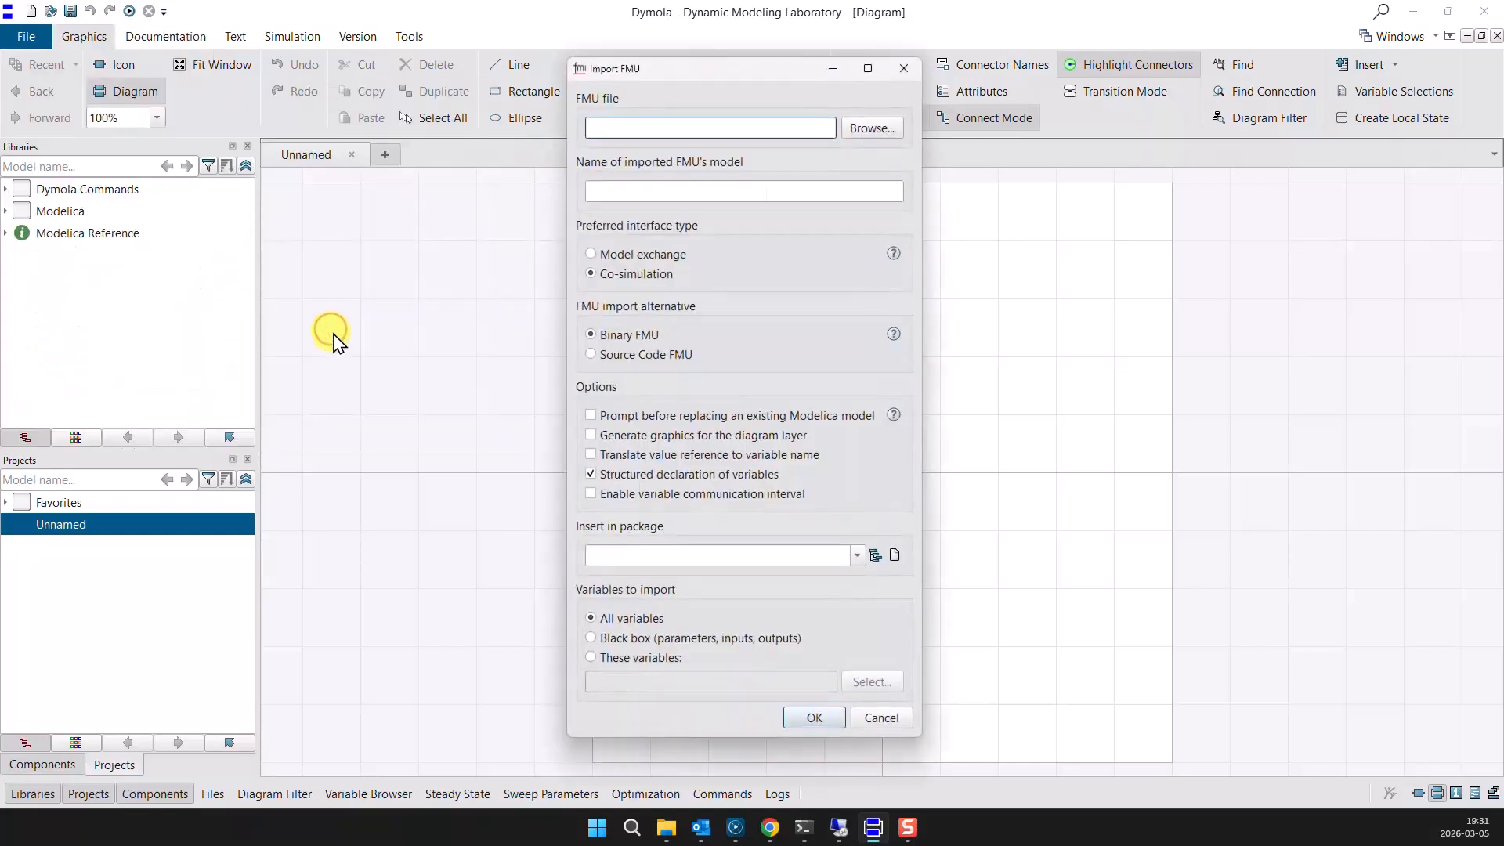
left_click(863, 128)
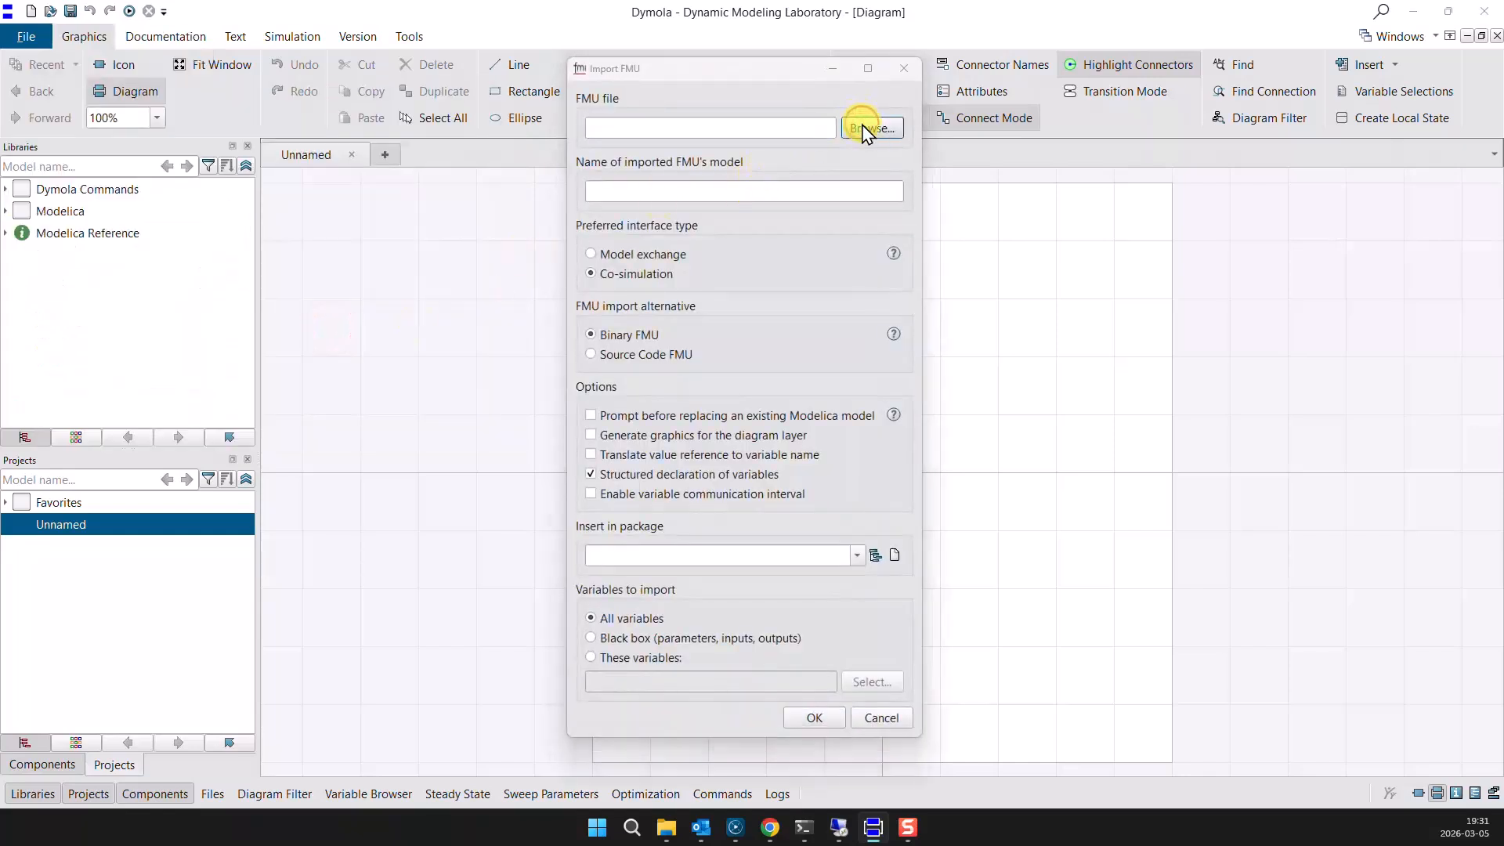
left_click(737, 210)
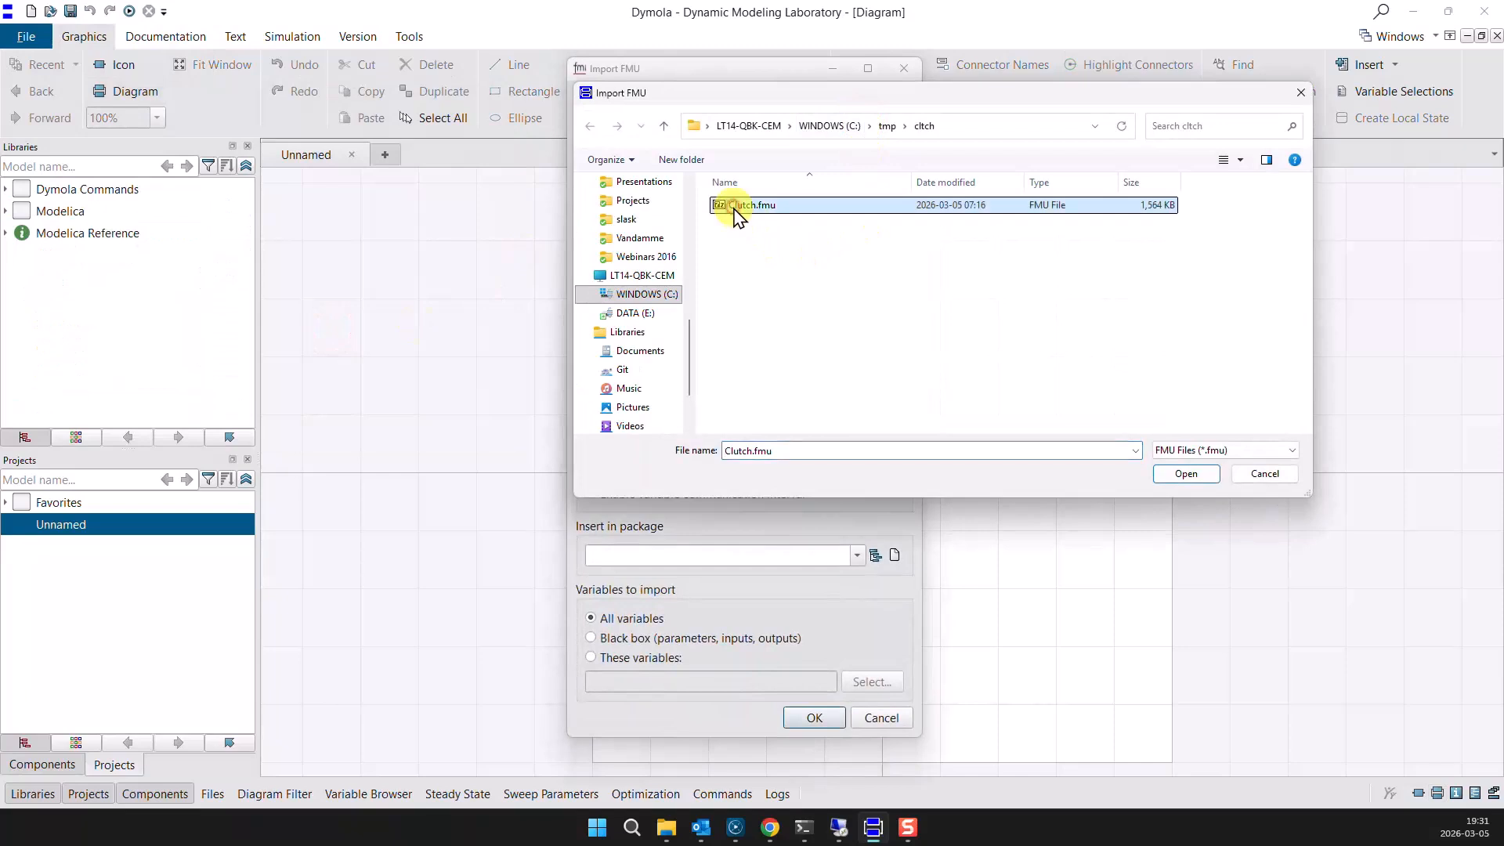
left_click(1188, 475)
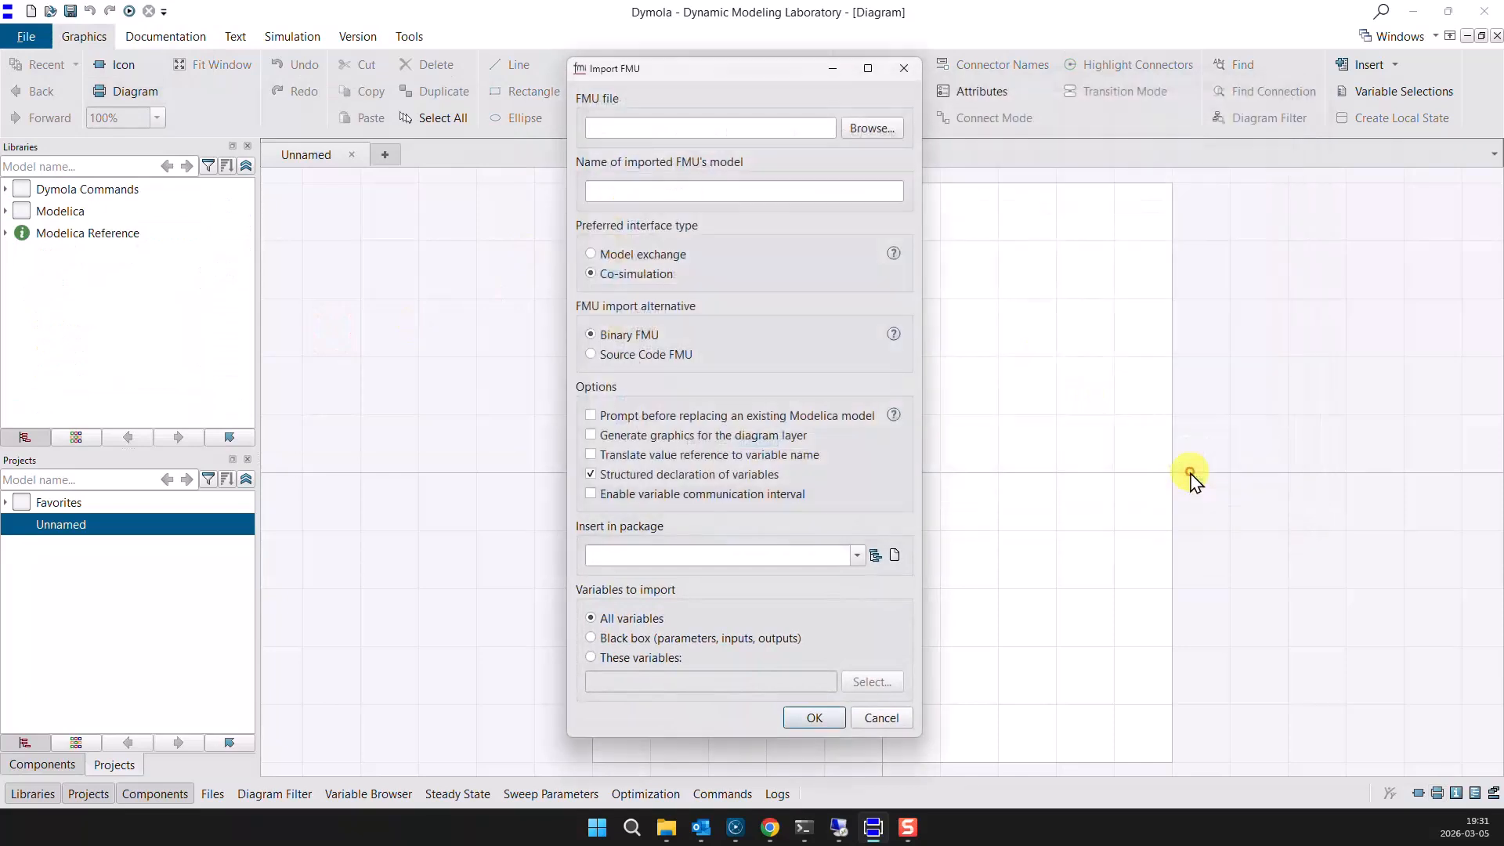
left_click(591, 639)
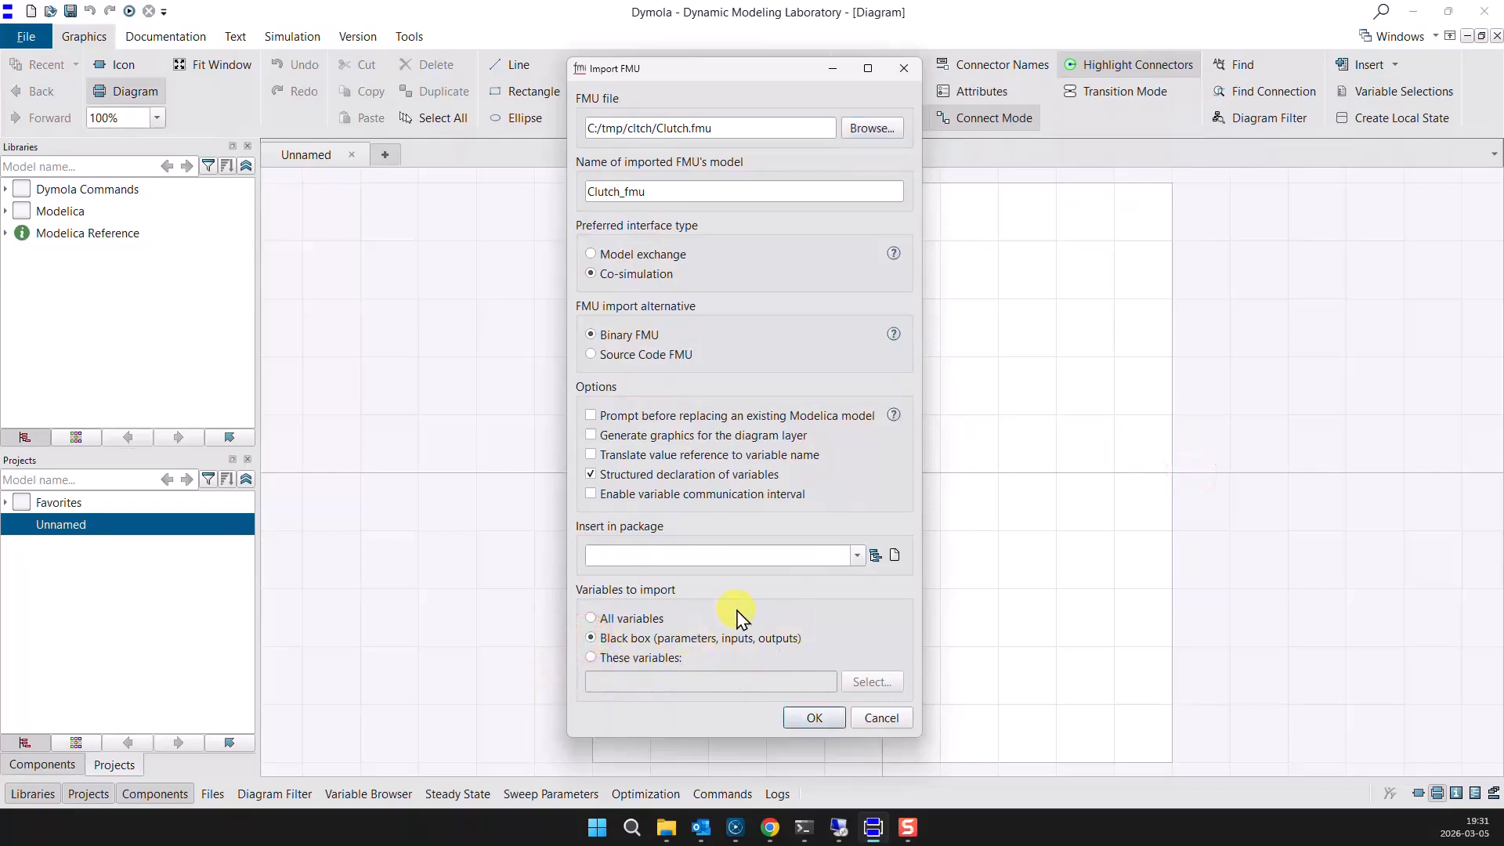
left_click(821, 717)
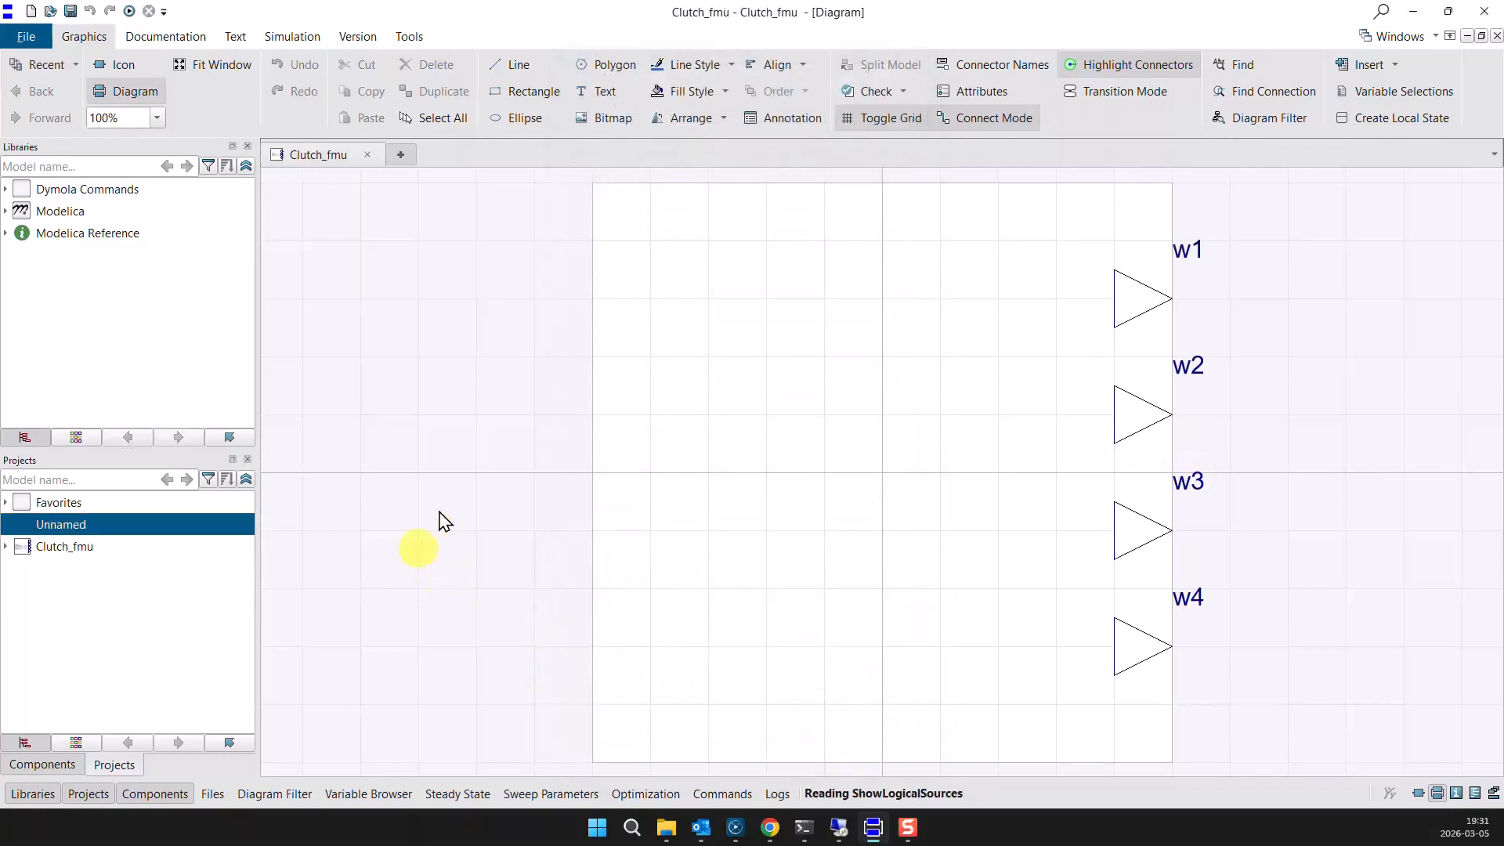
Create a new package named Evaluation with the description "Evaluate model".
left_click(26, 36)
mouse_move(55, 76)
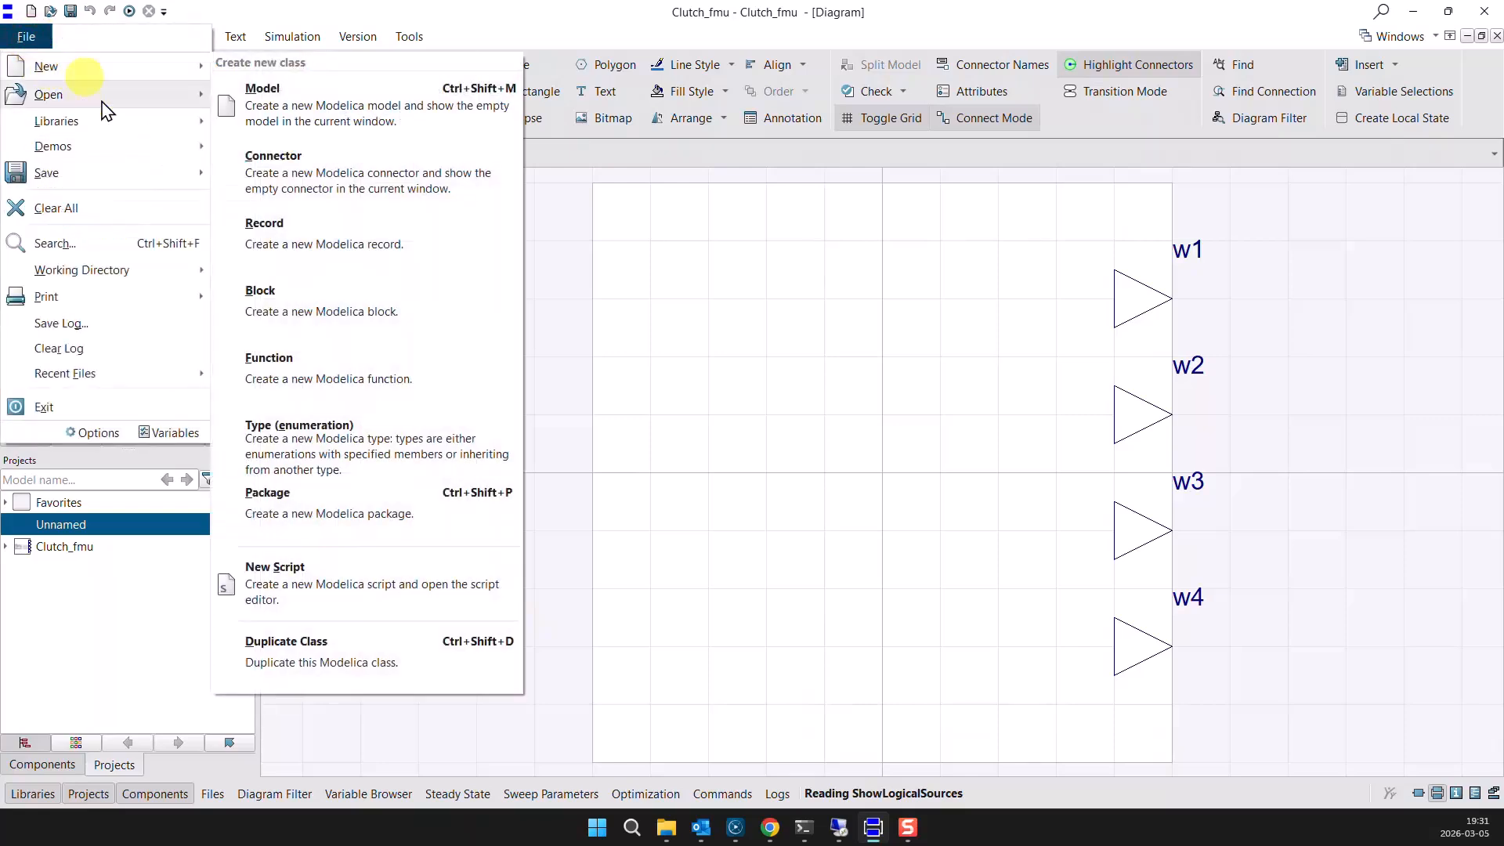
left_click(352, 517)
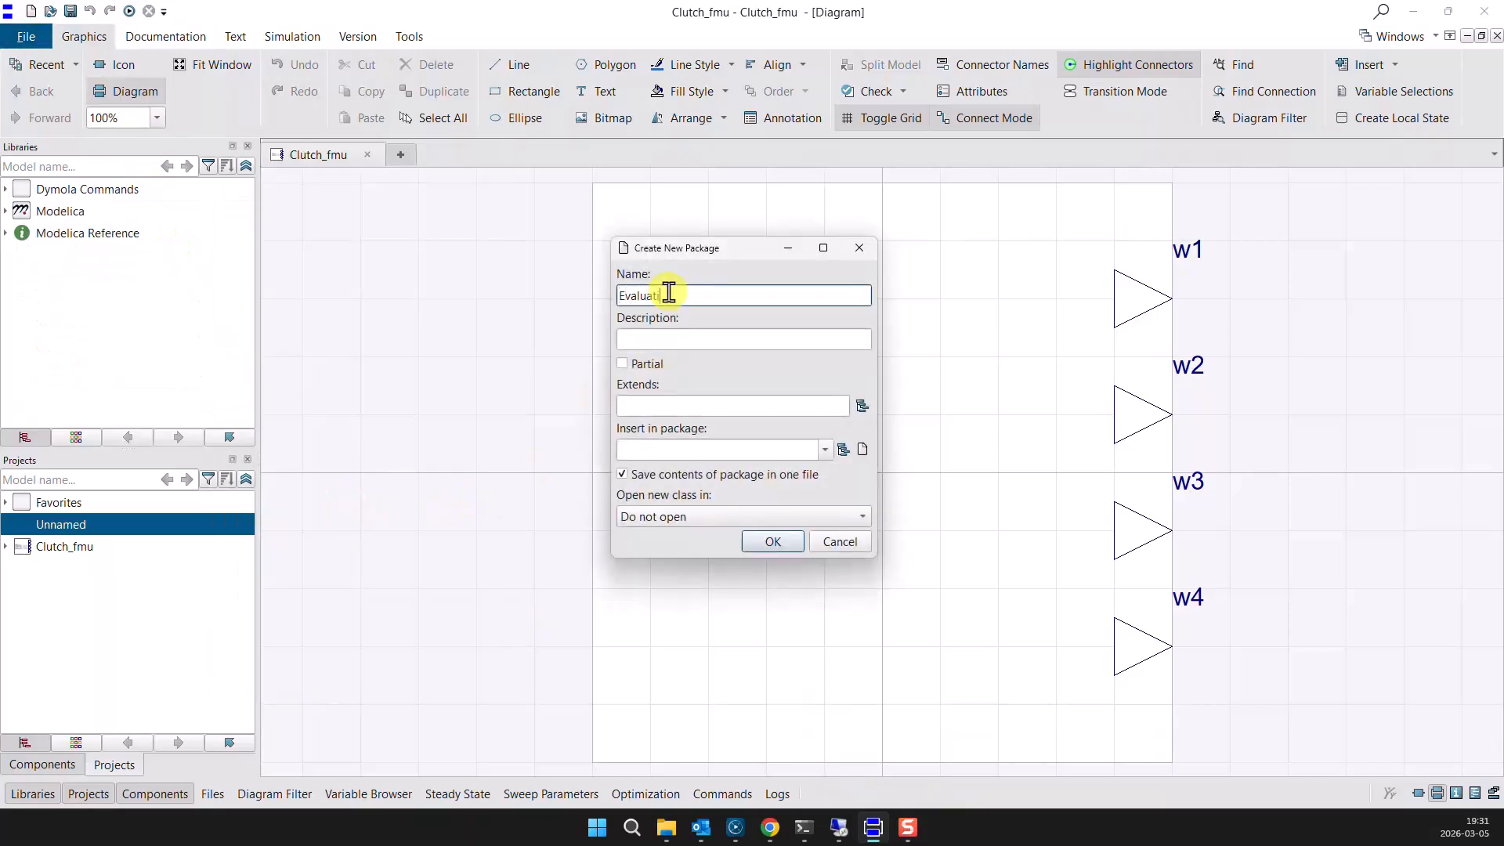
key("Tab")
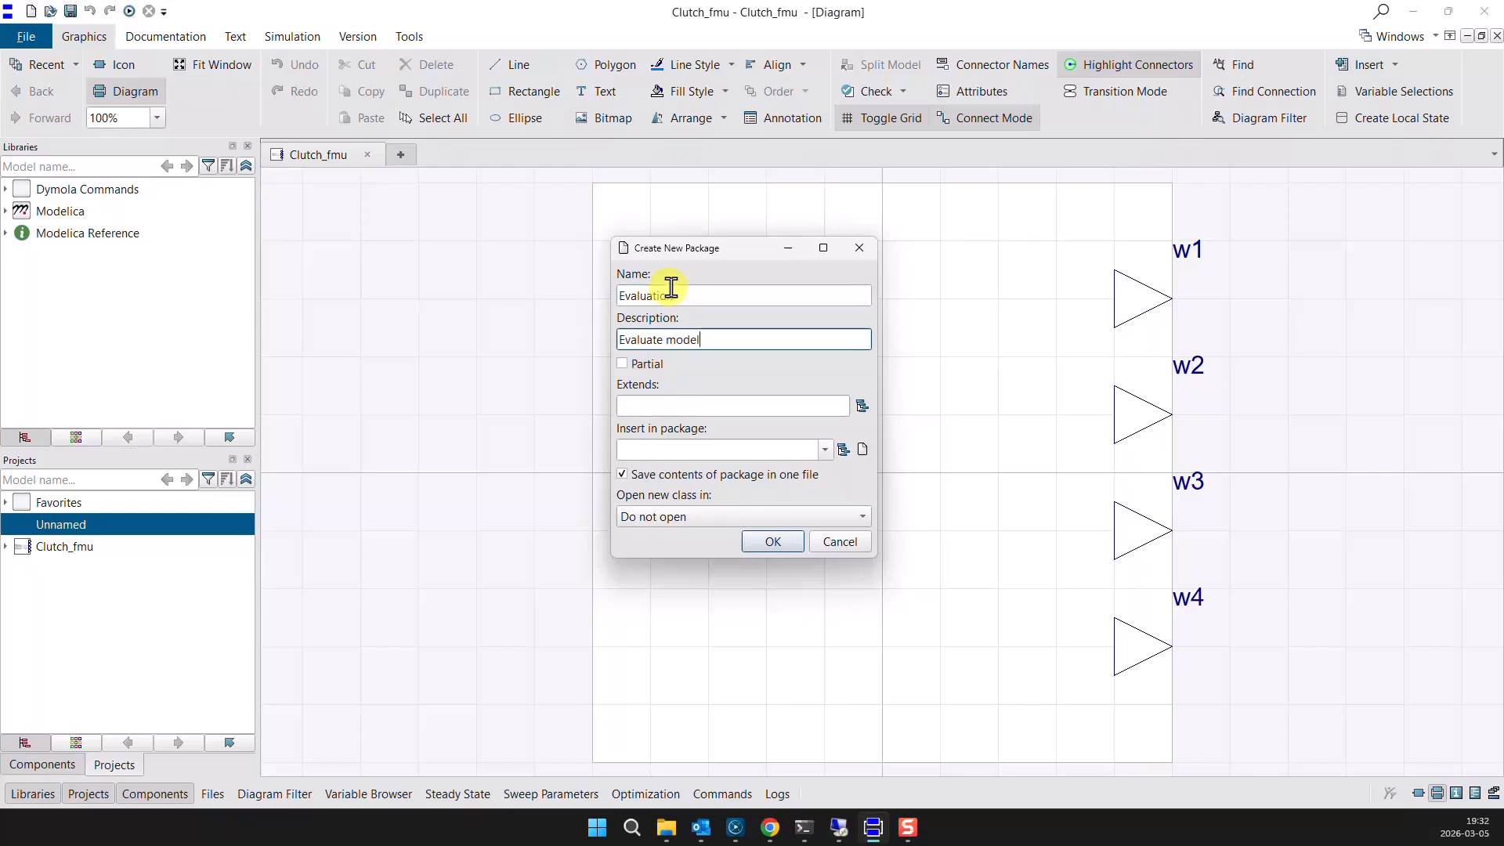
left_click(769, 546)
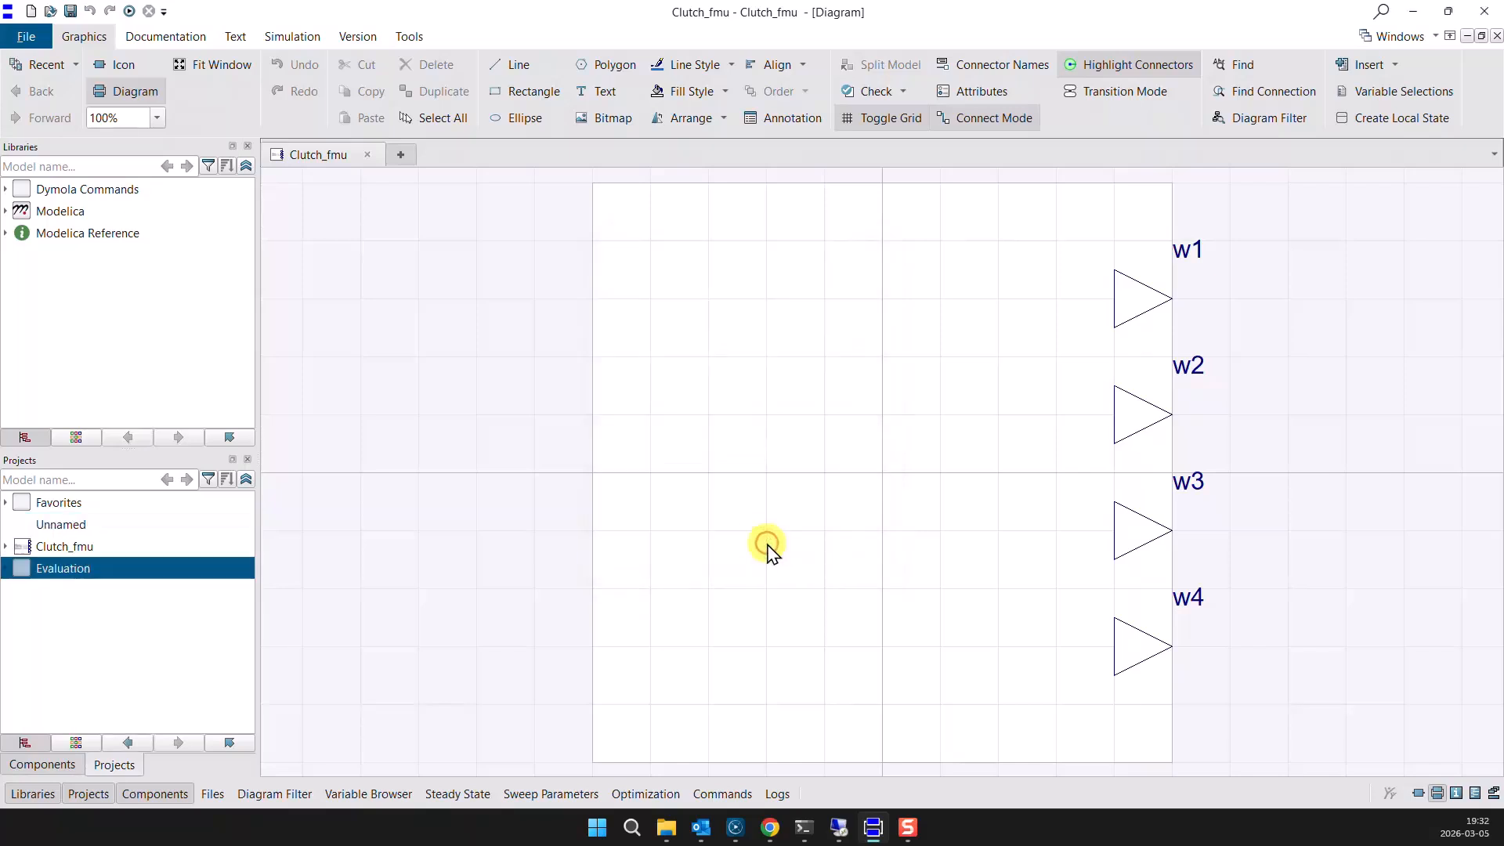
Create the model SuT with the description "System under test" inside the Evaluation package, and place the Clutch_fmu component in its diagram.
right_click(59, 574)
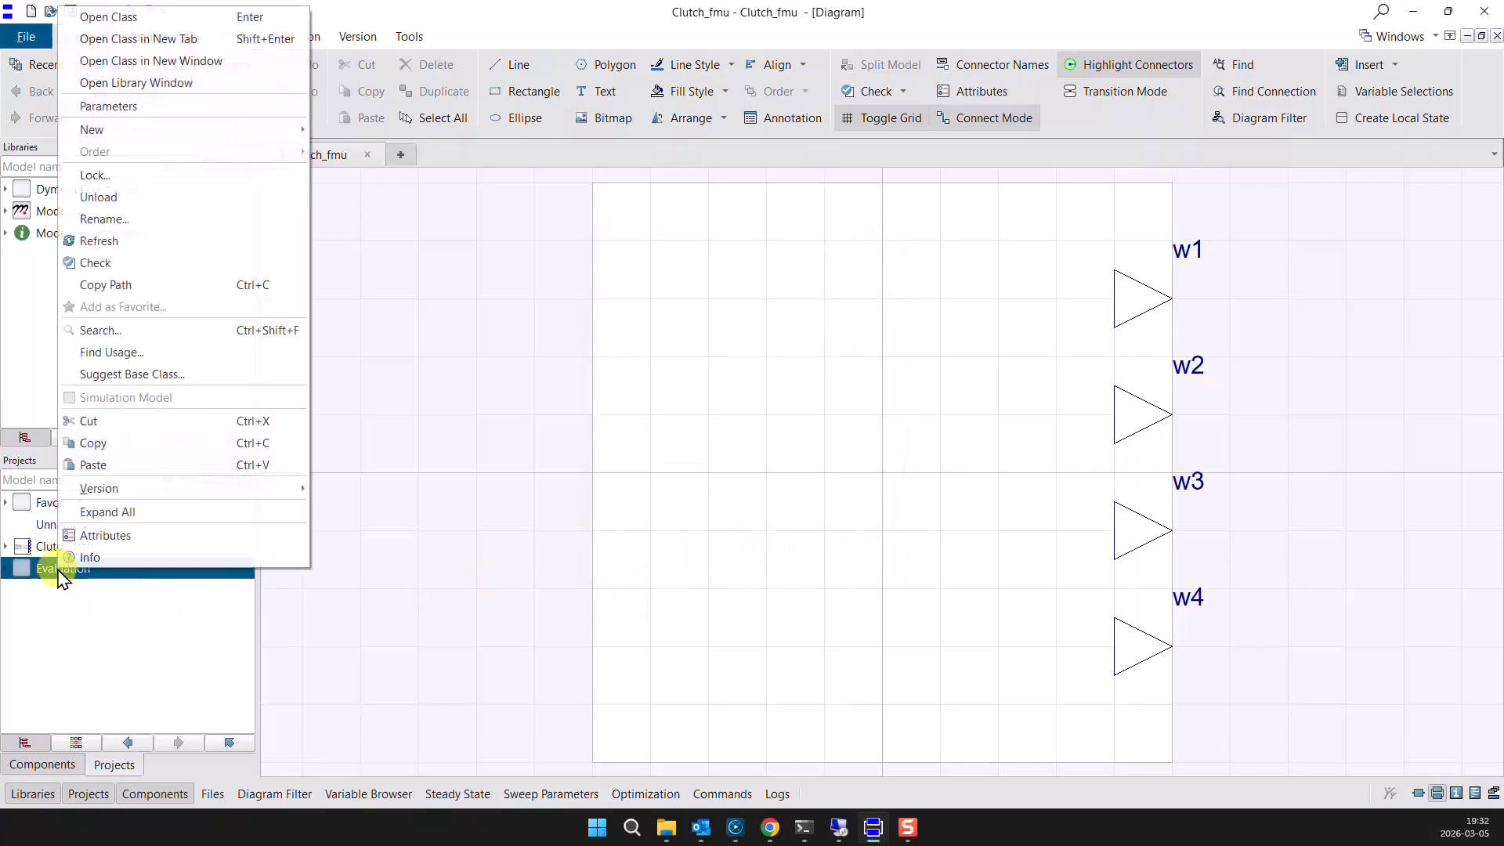
mouse_move(158, 129)
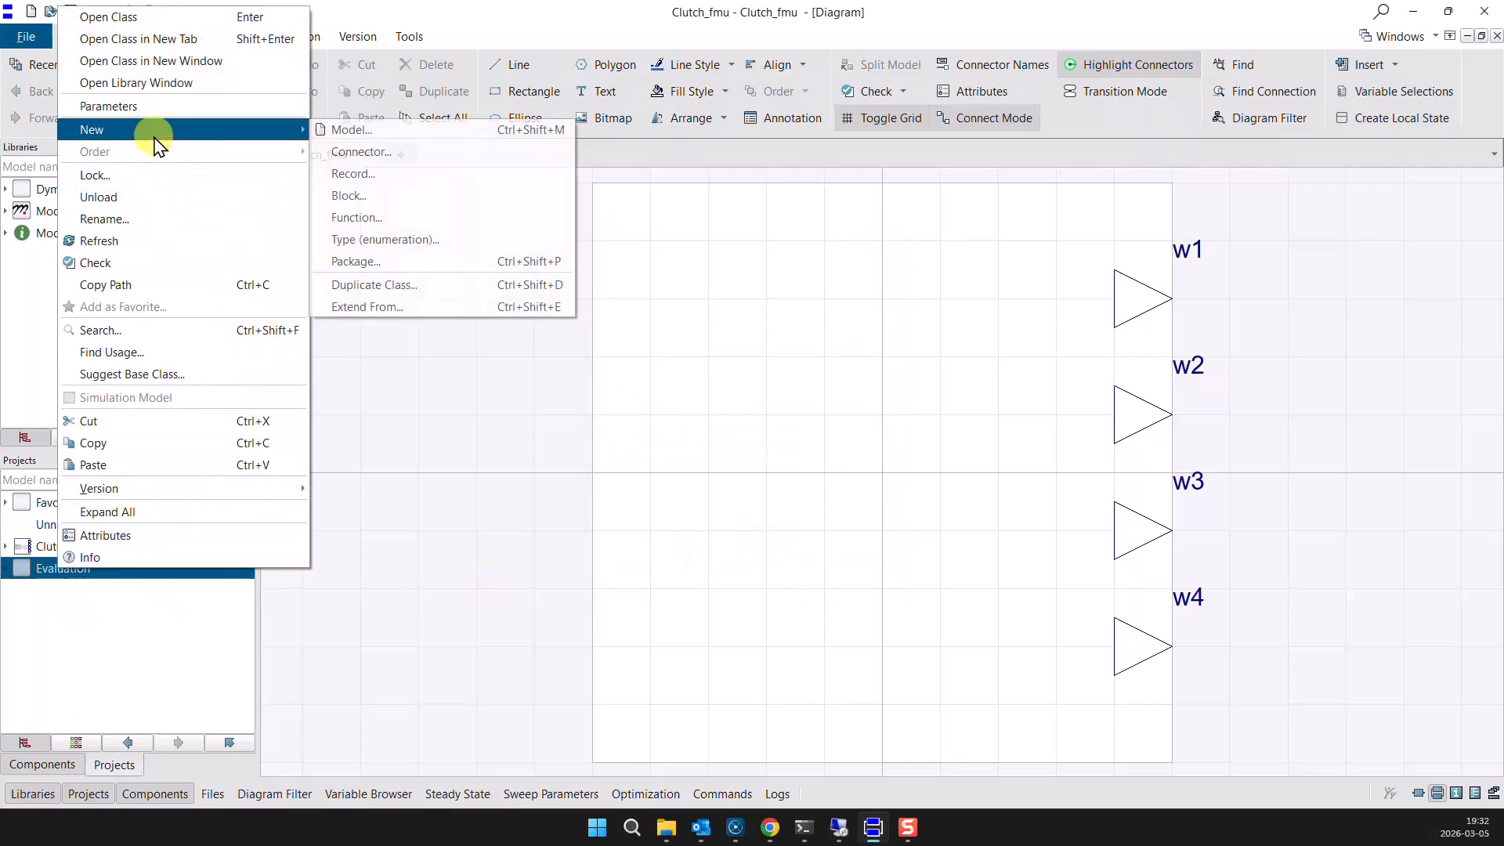
left_click(366, 134)
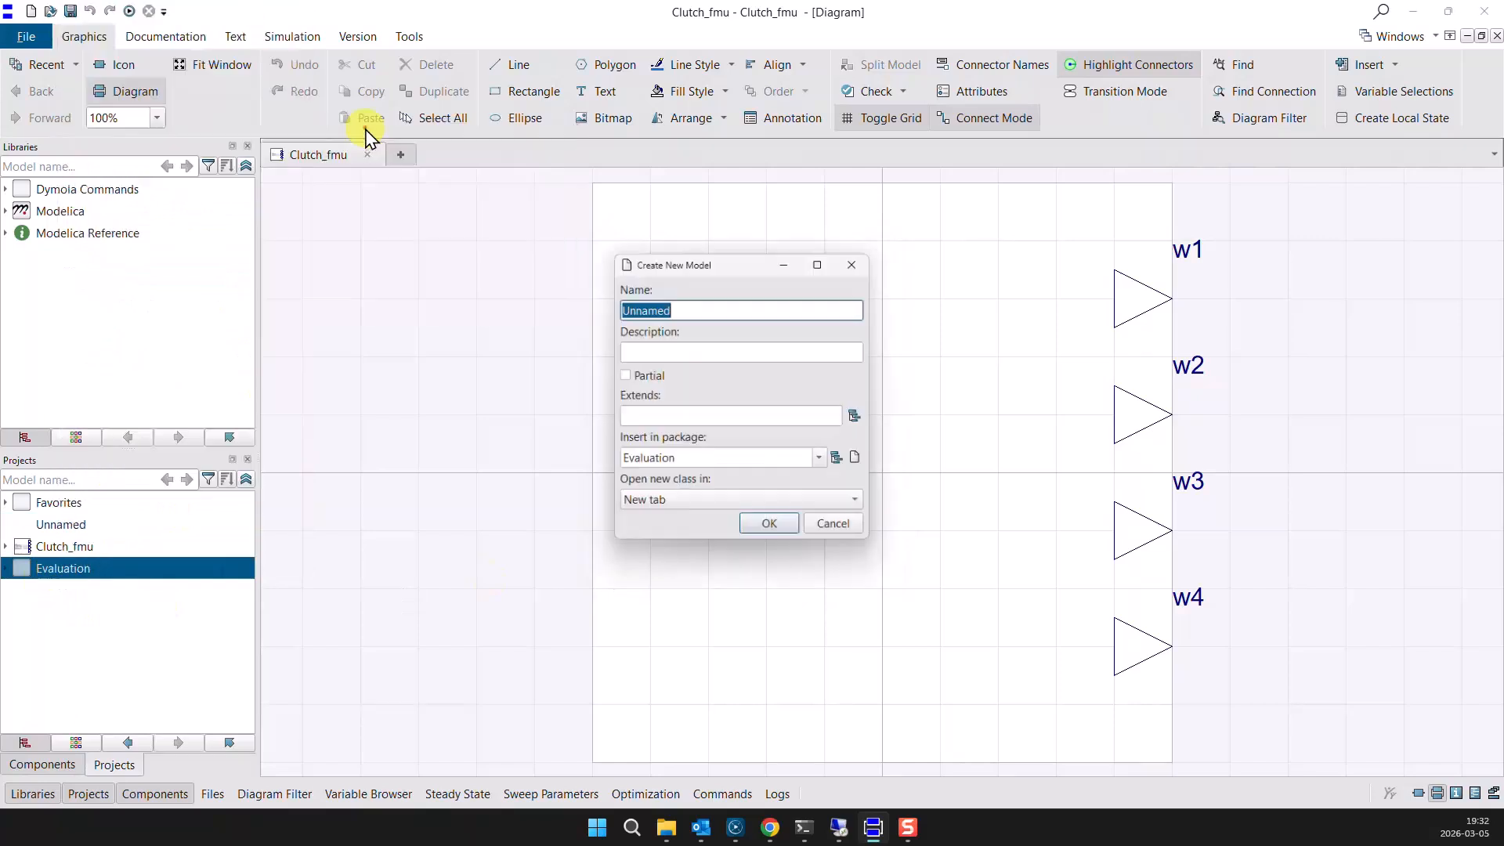
type("SuT")
key("Tab")
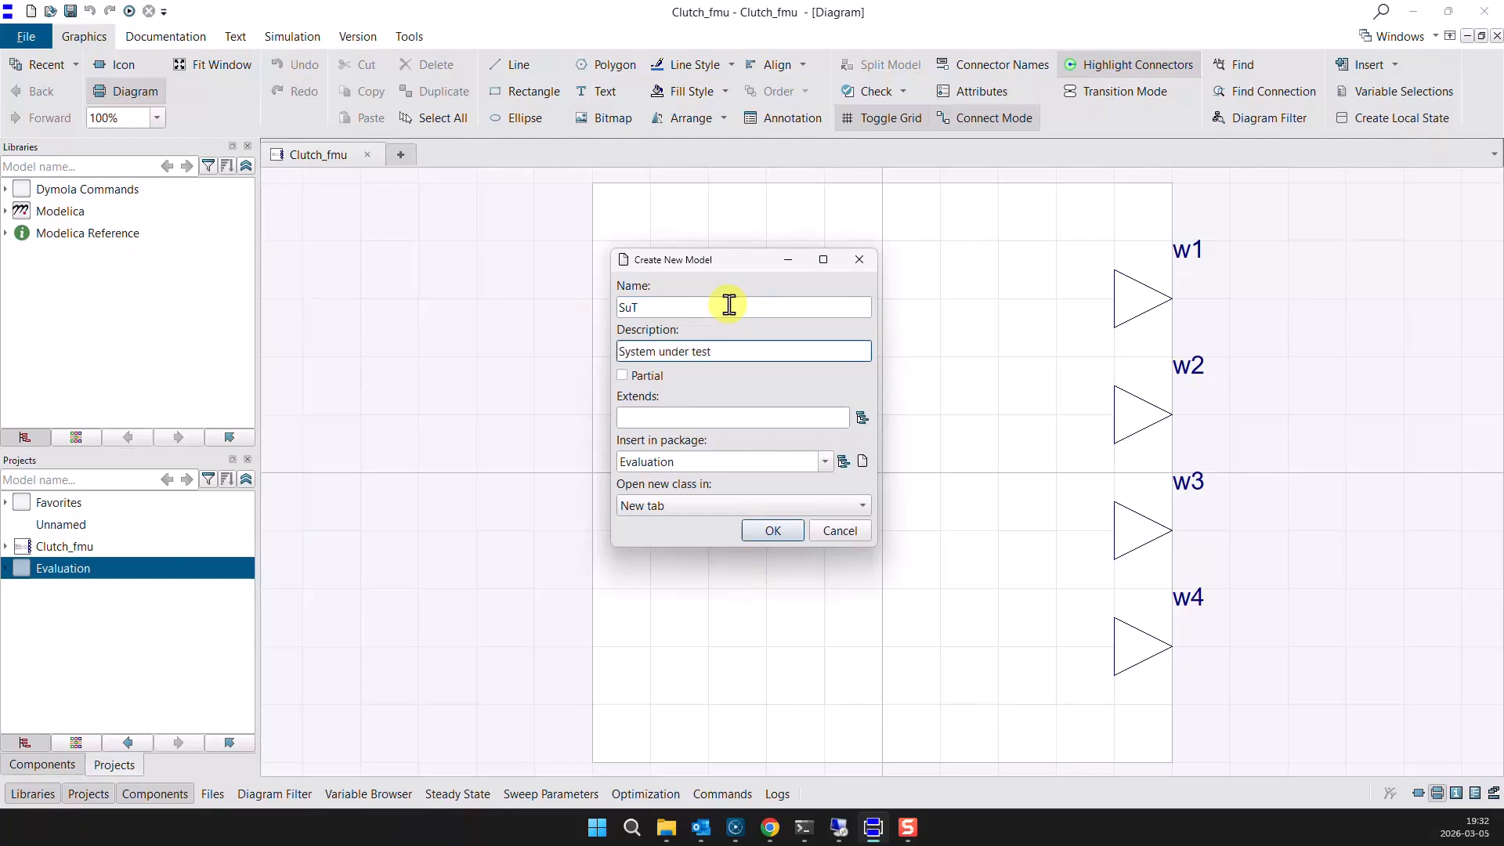
left_click(771, 531)
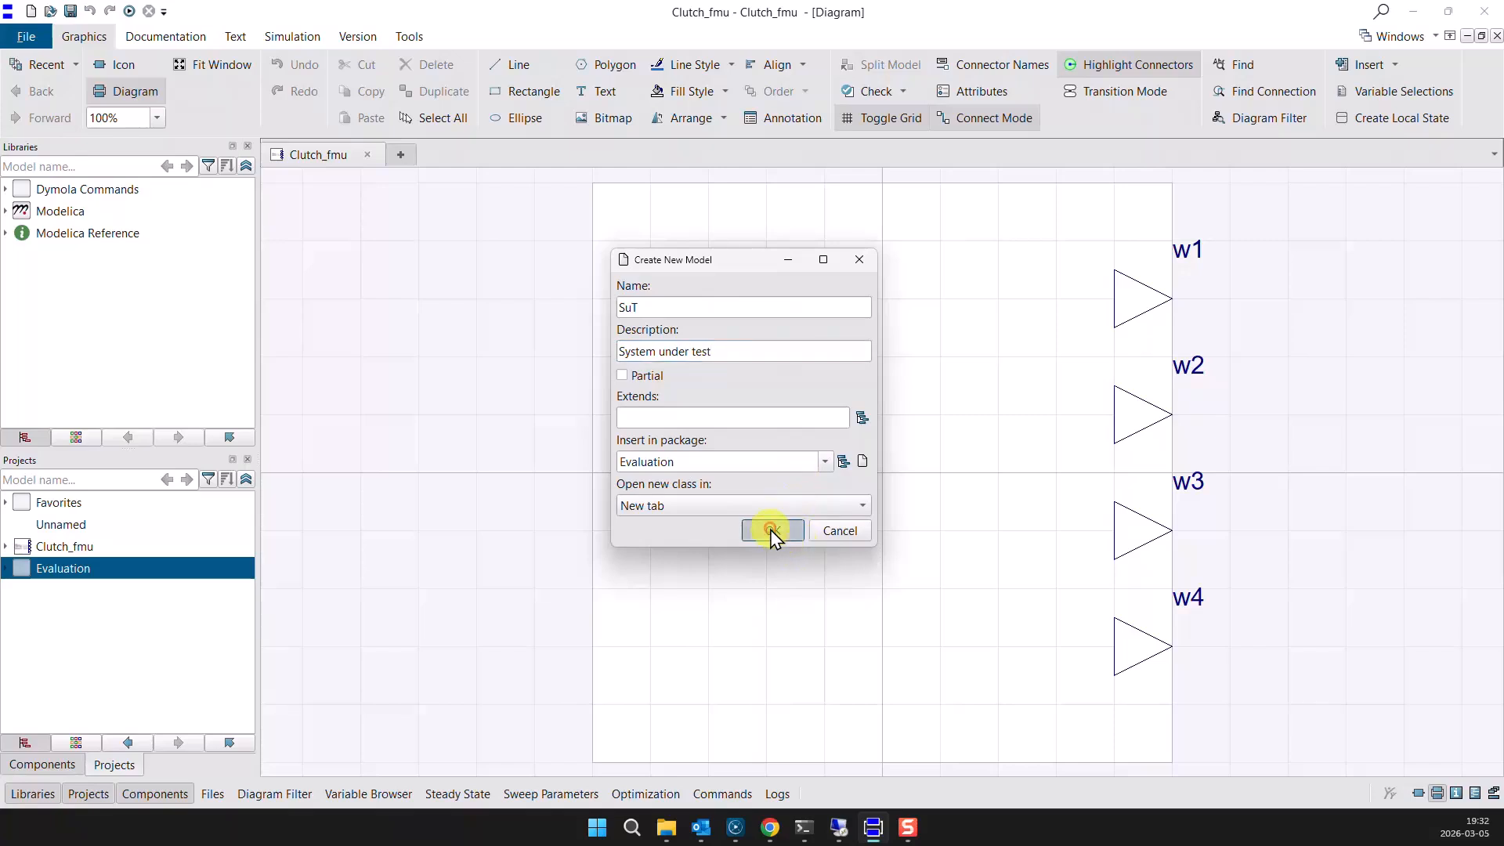
left_click_drag(62, 546, 1016, 367)
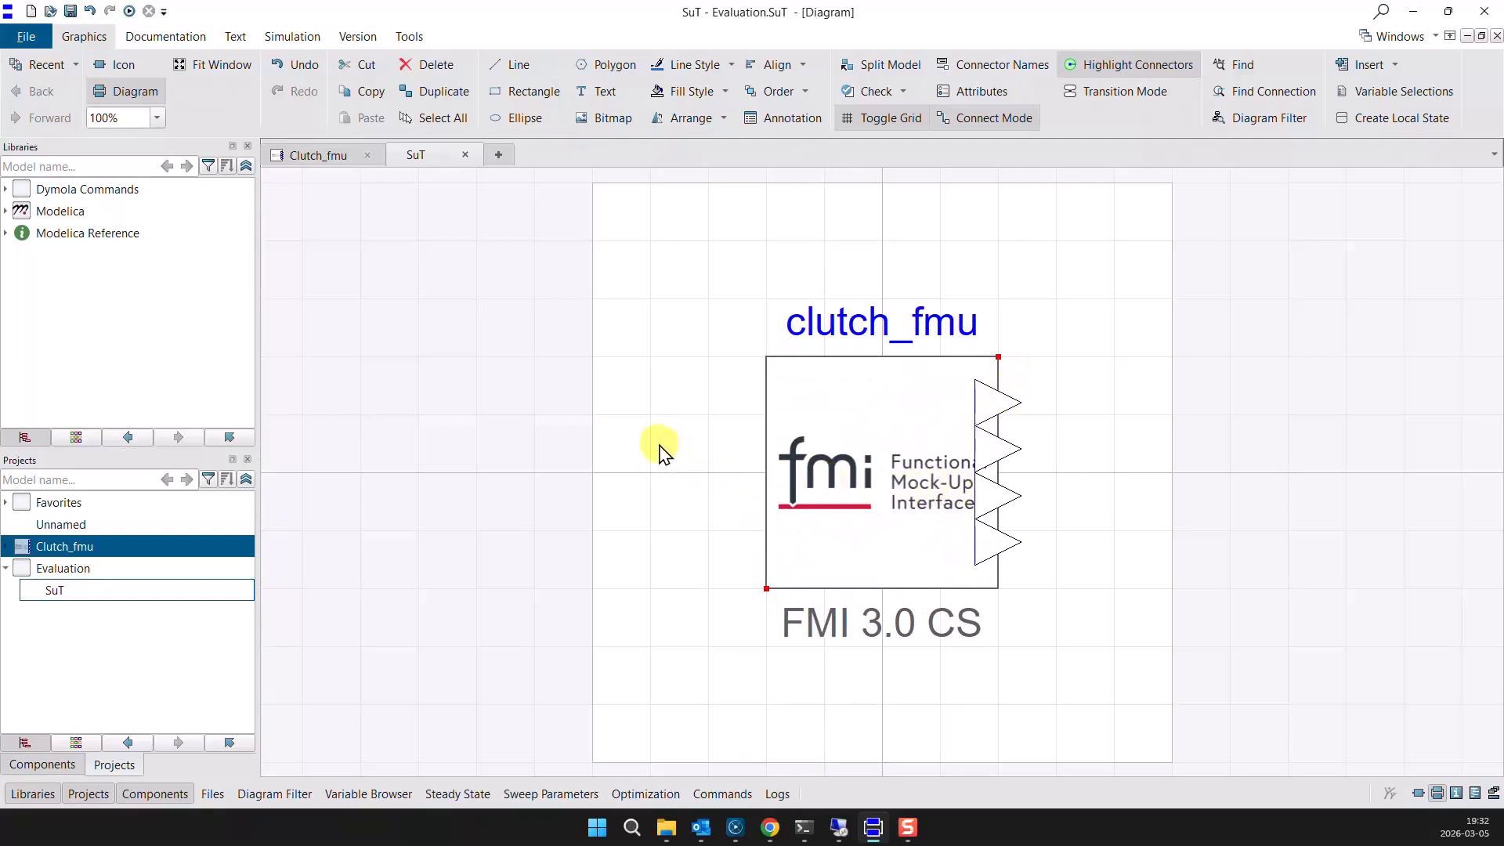
Export the SuT model as the SSP file SuT.ssp in the cltch folder.
left_click(27, 37)
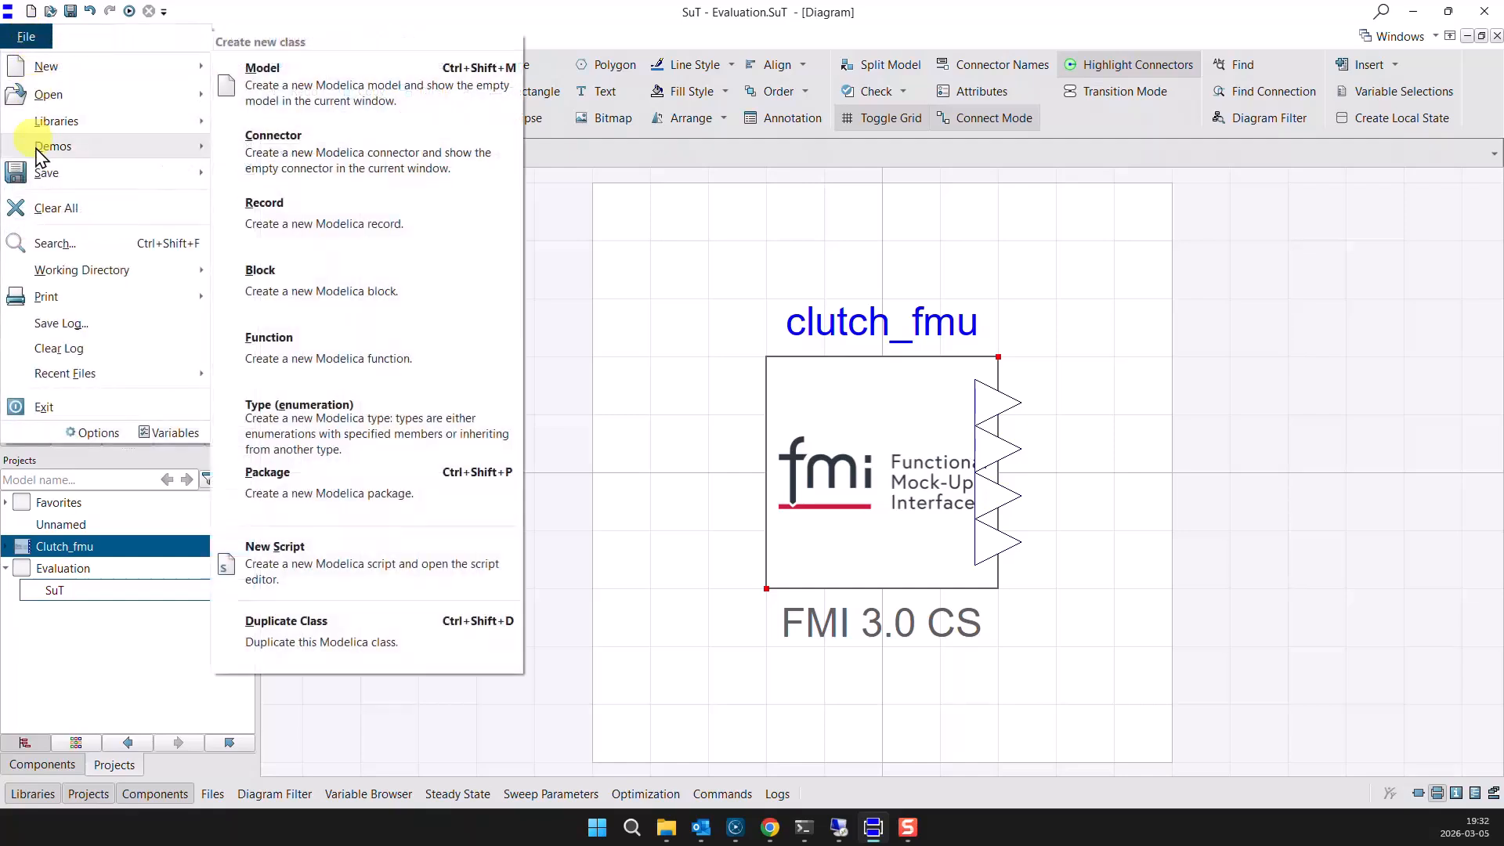
mouse_move(70, 179)
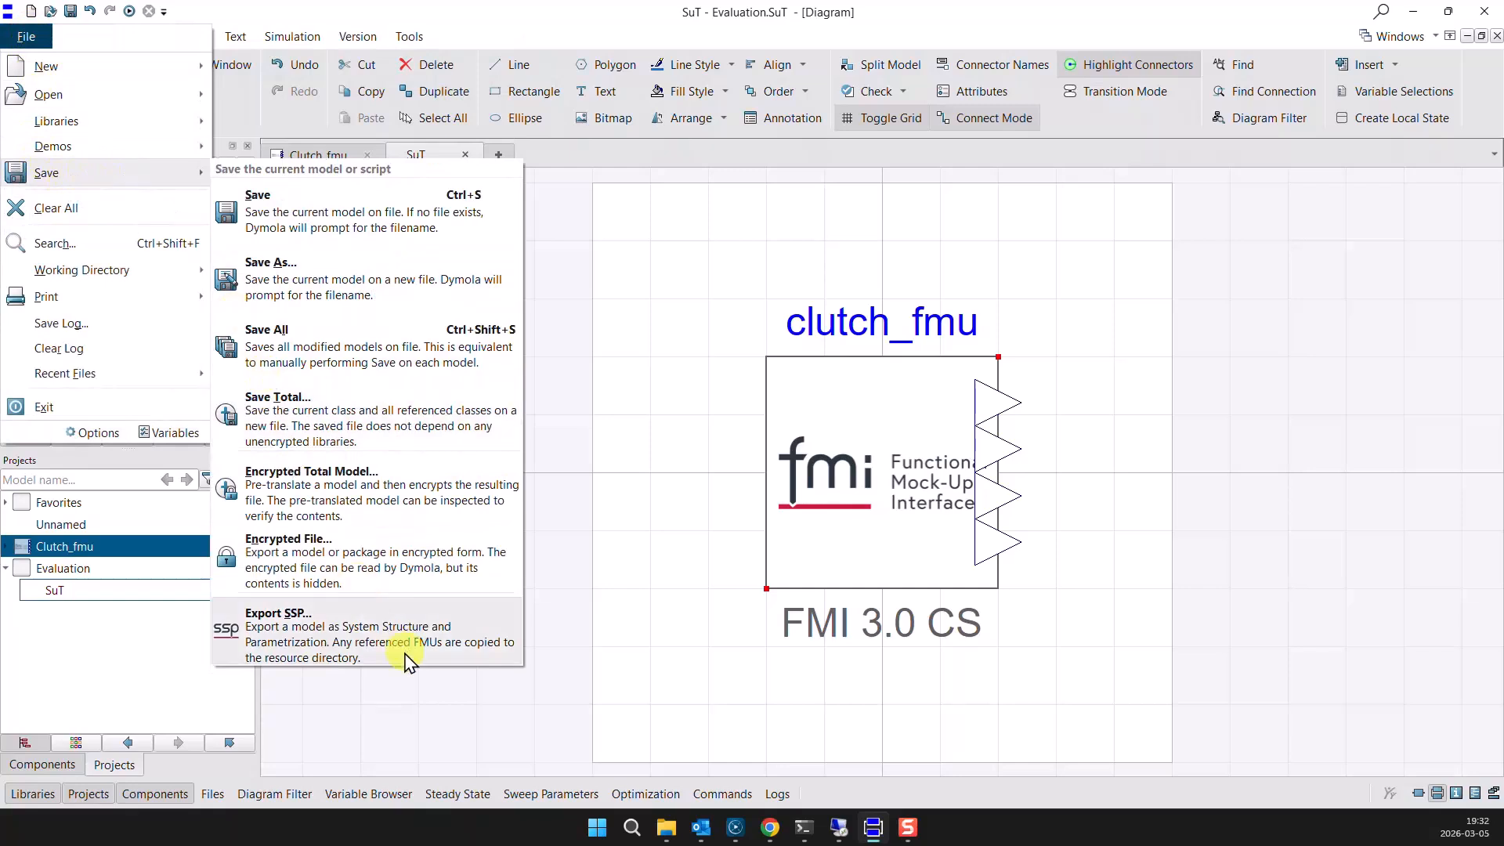
left_click(374, 644)
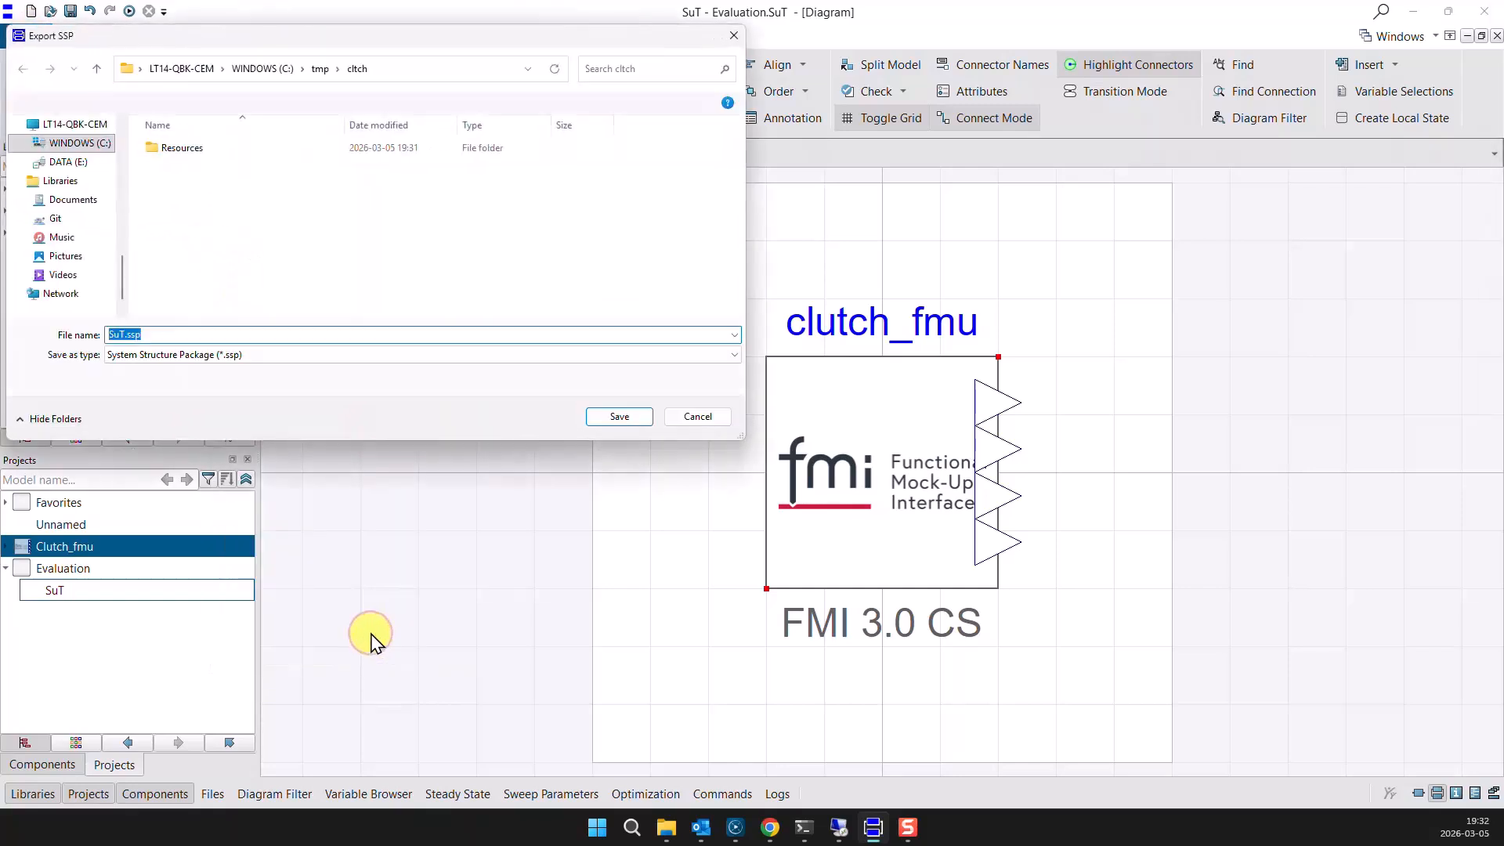
left_click(620, 418)
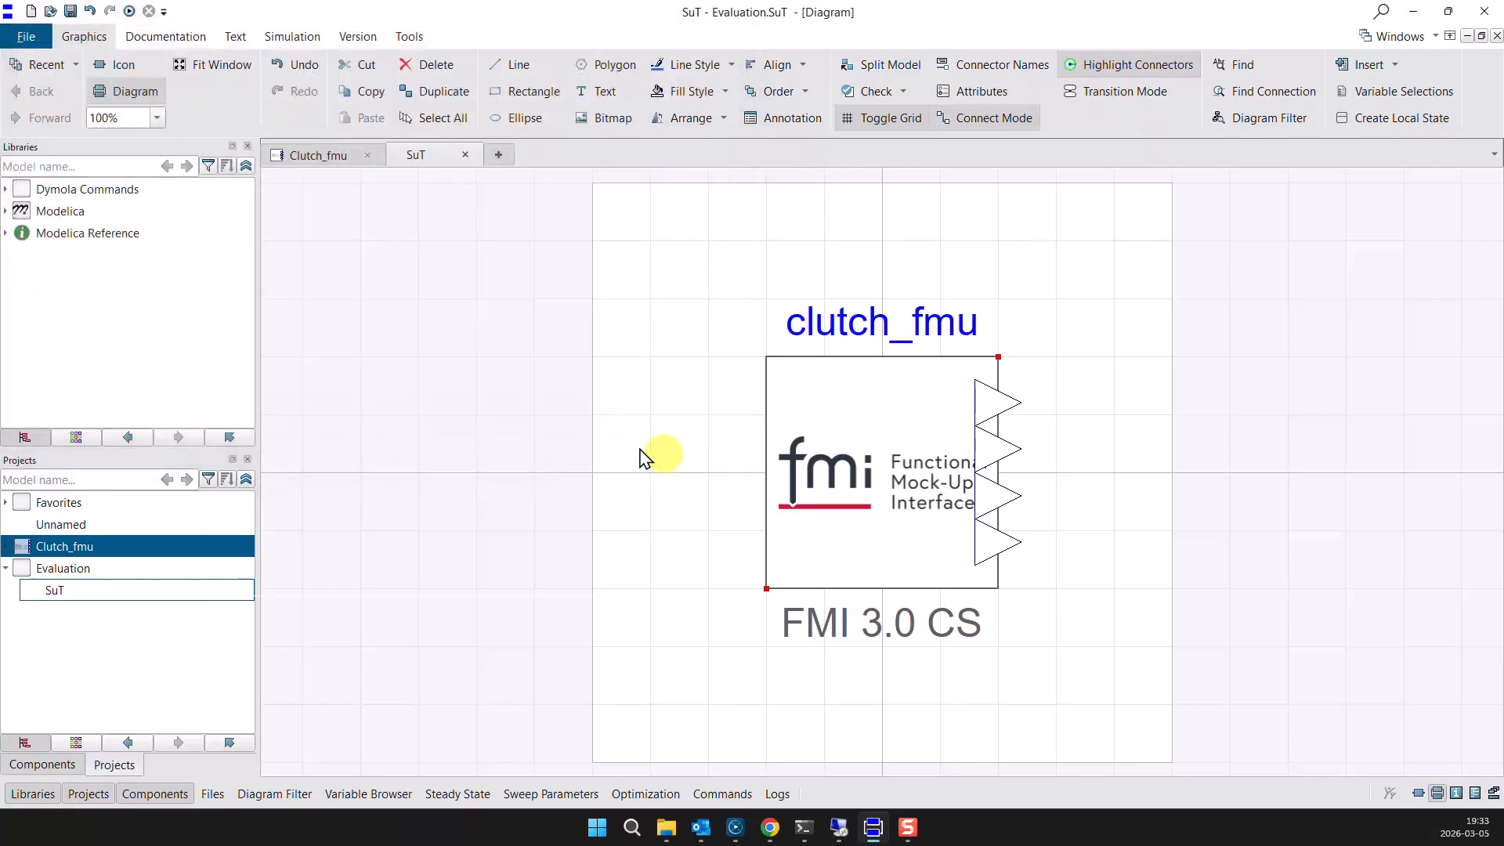
Clear all loaded models, import SuT.ssp from the cltch folder, and open the SuT model in the Evaluation package.
left_click(27, 39)
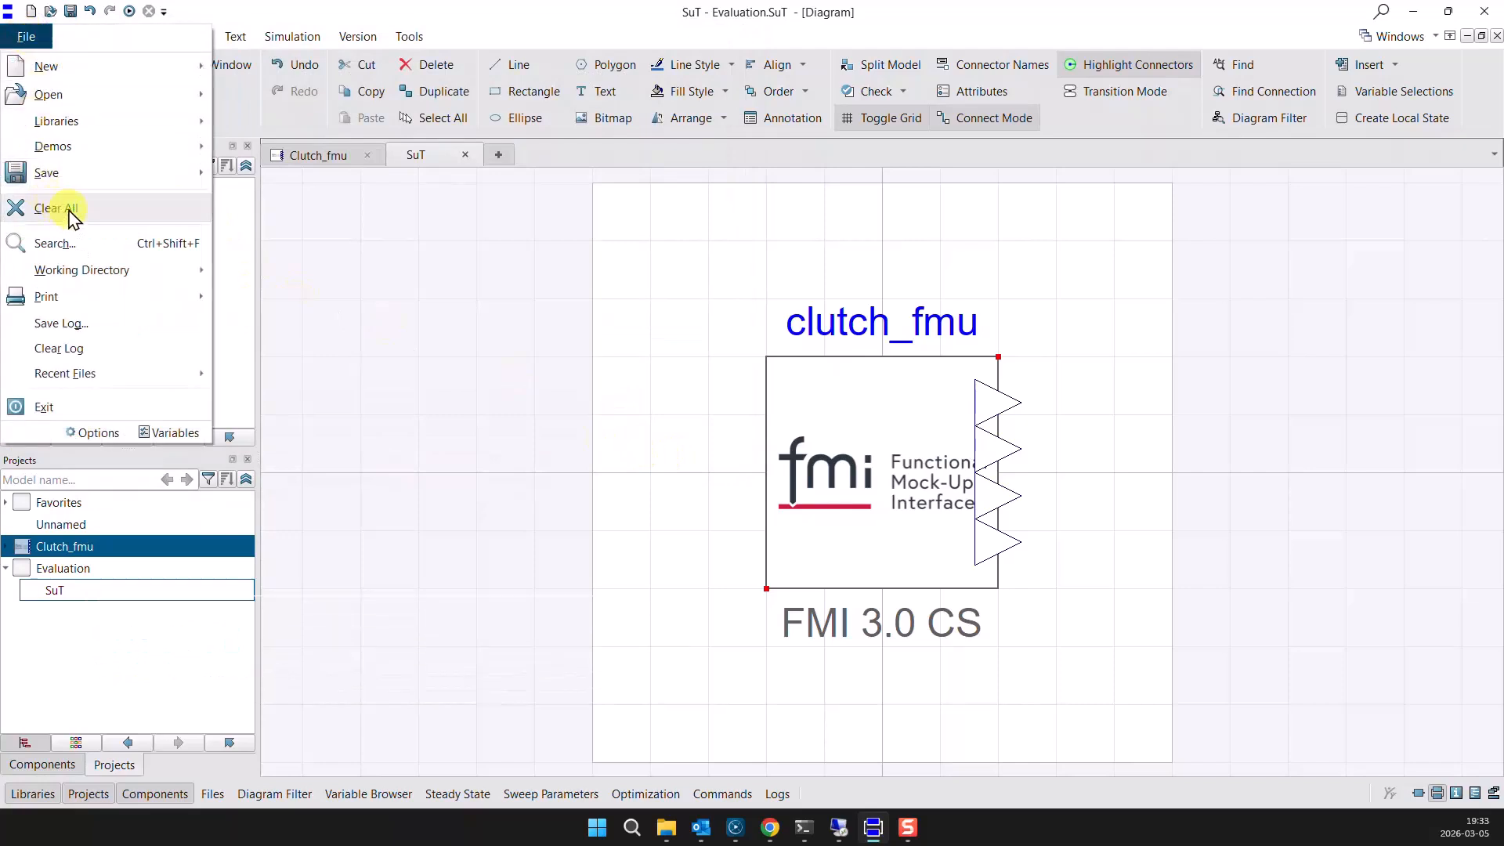
left_click(73, 217)
left_click(31, 41)
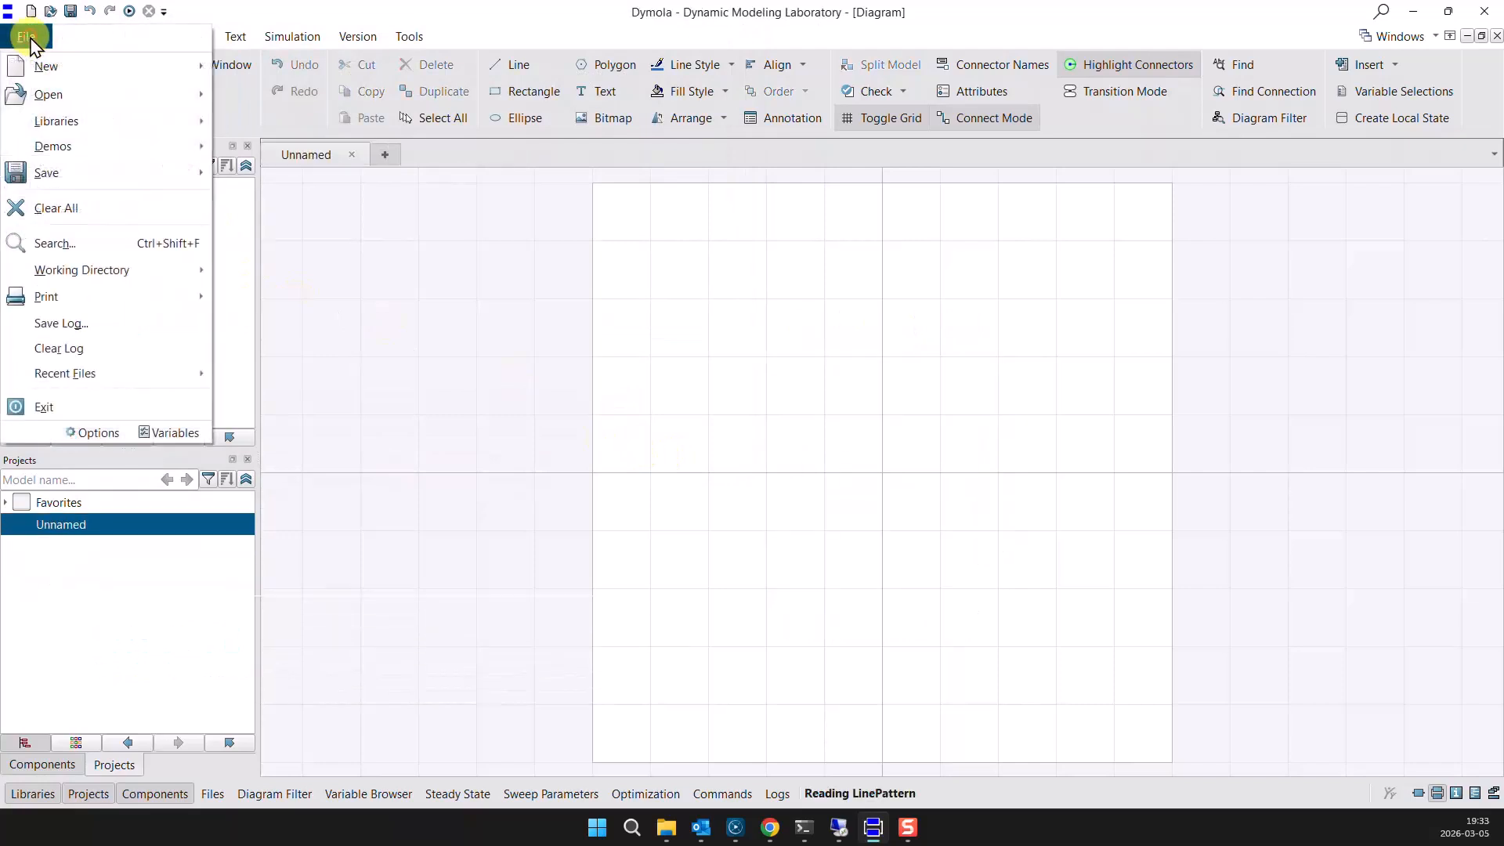
left_click(59, 92)
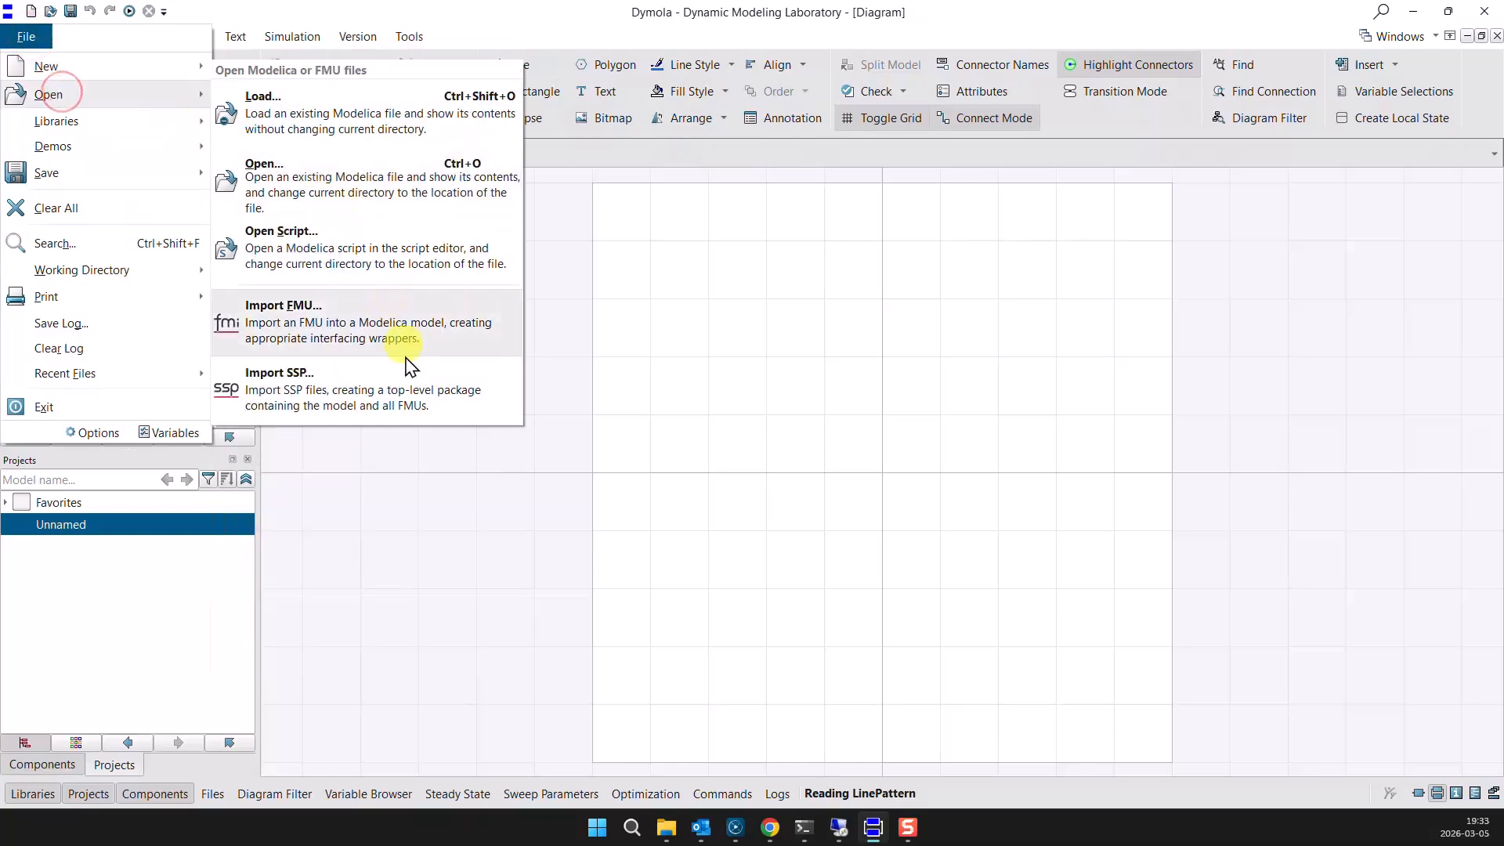
left_click(407, 395)
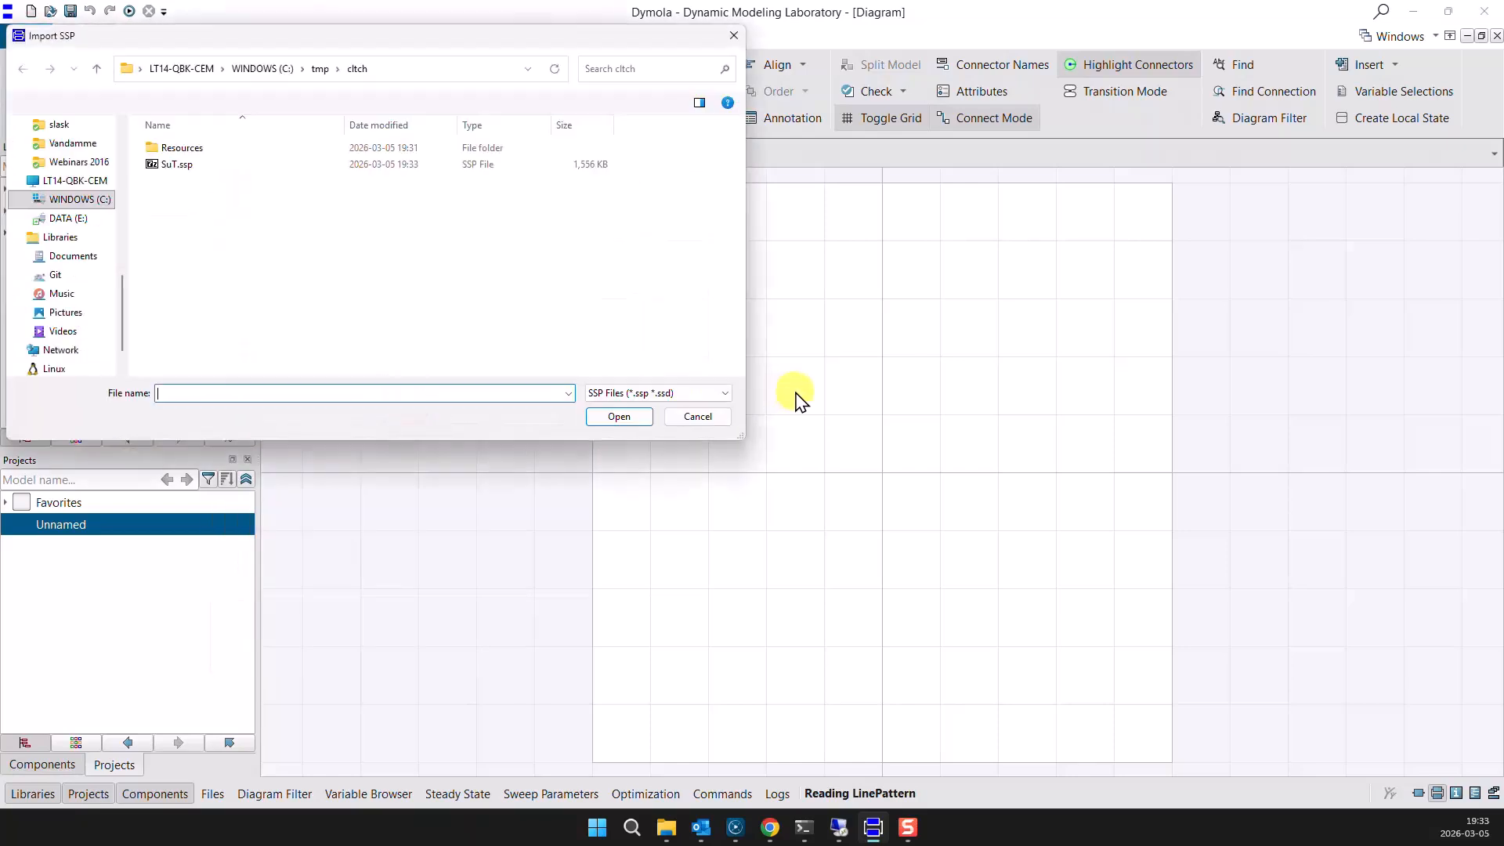
left_click(174, 165)
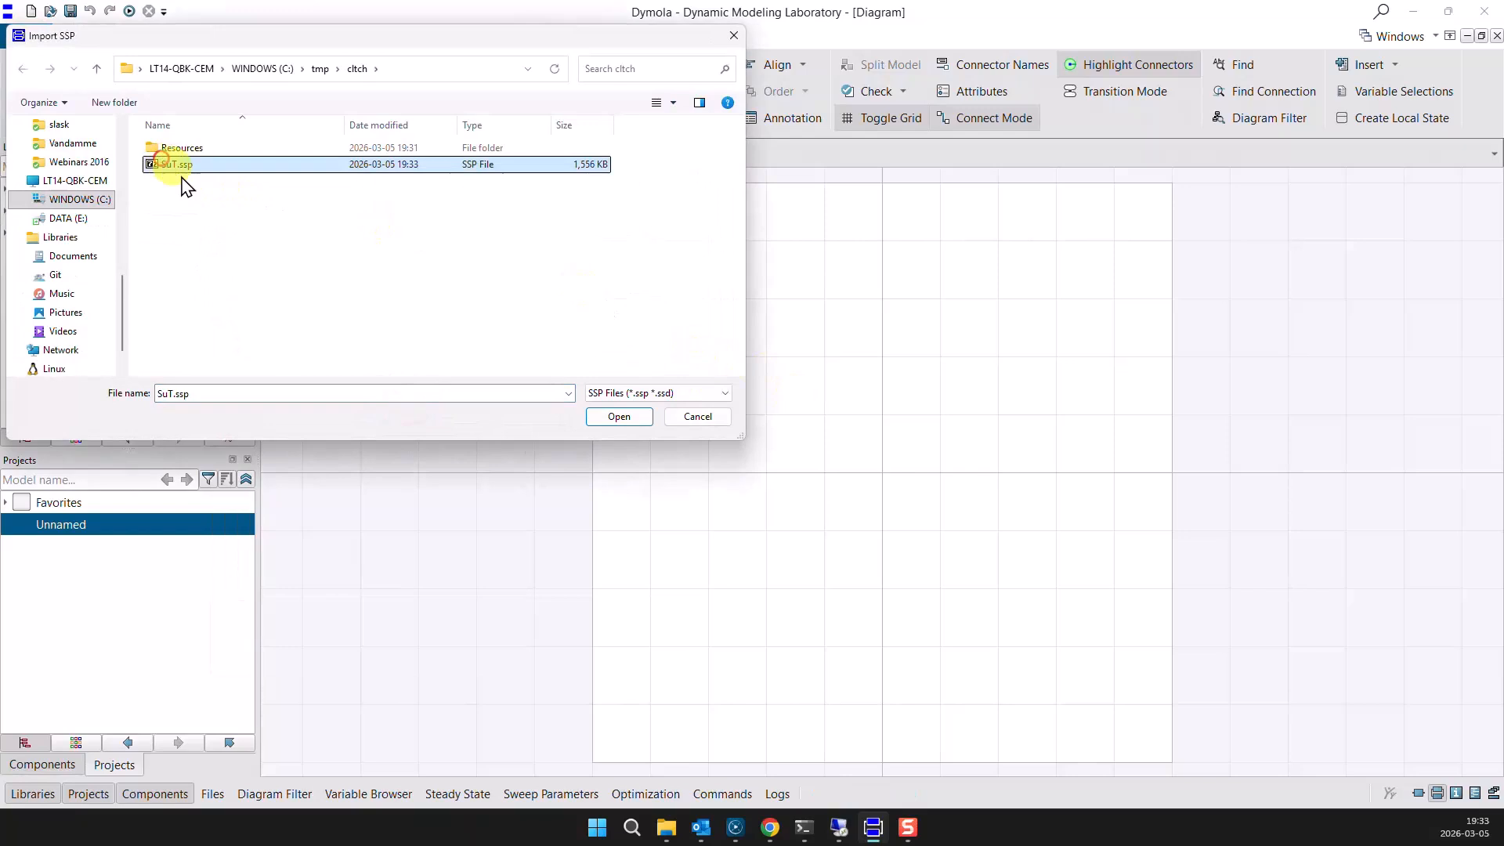
left_click(632, 417)
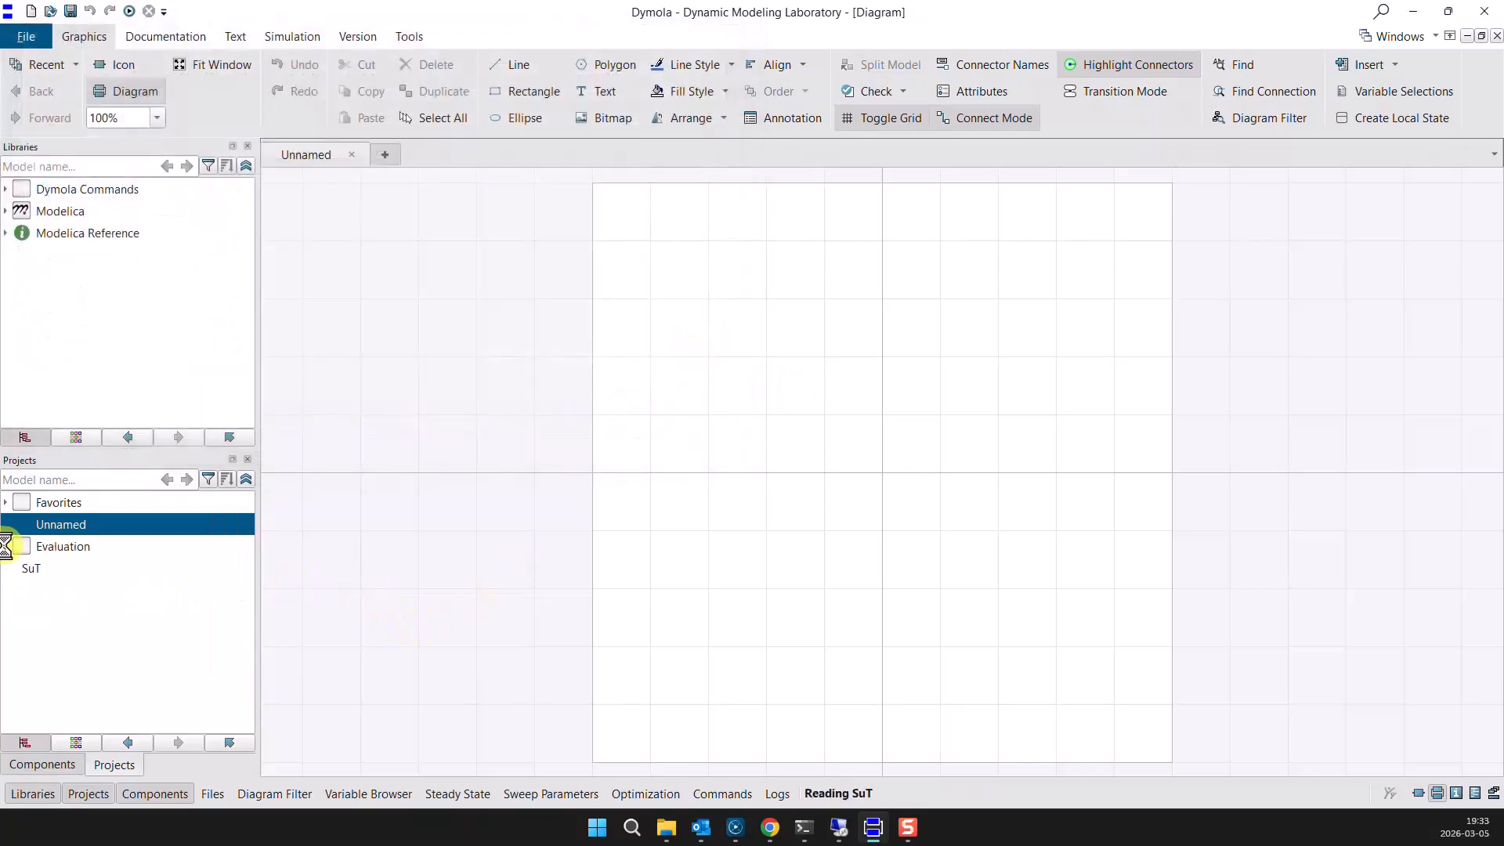
left_click(52, 570)
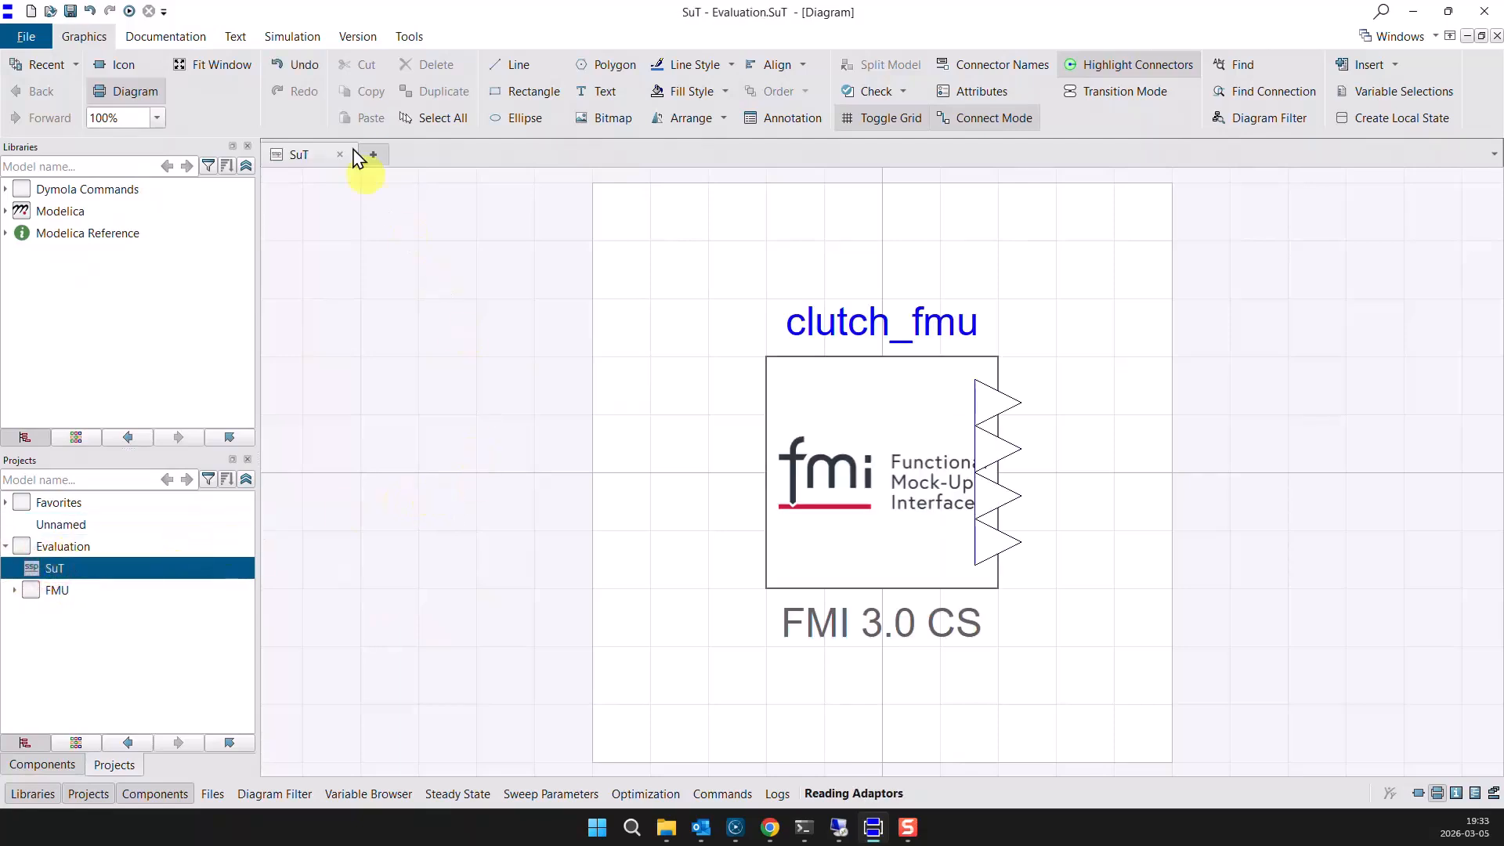
Simulate the imported SuT model and plot the clutch_fmu outputs w1, w2, w3 and w4.
left_click(290, 36)
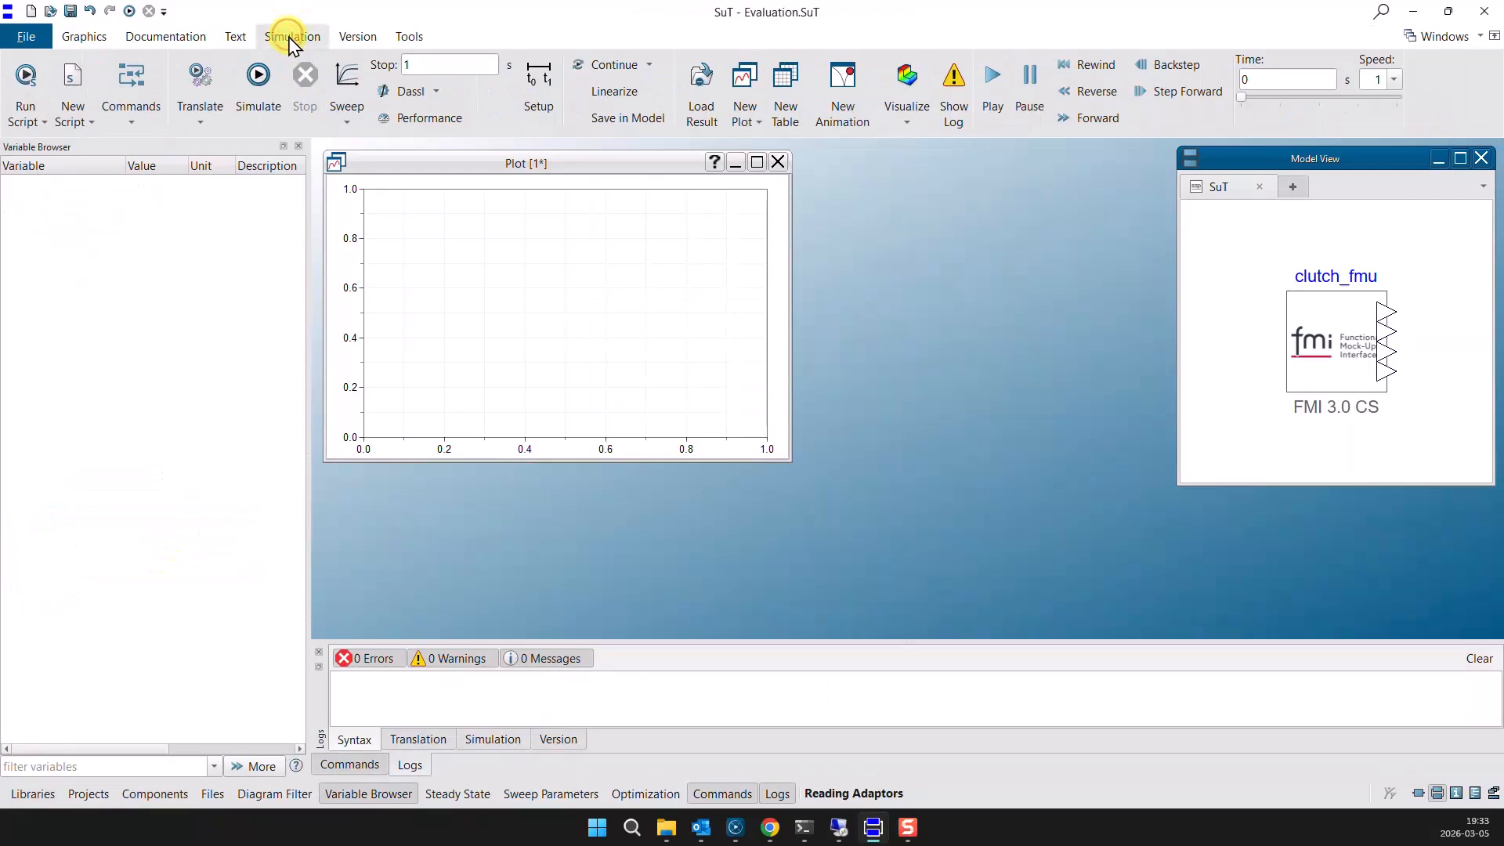
left_click(256, 80)
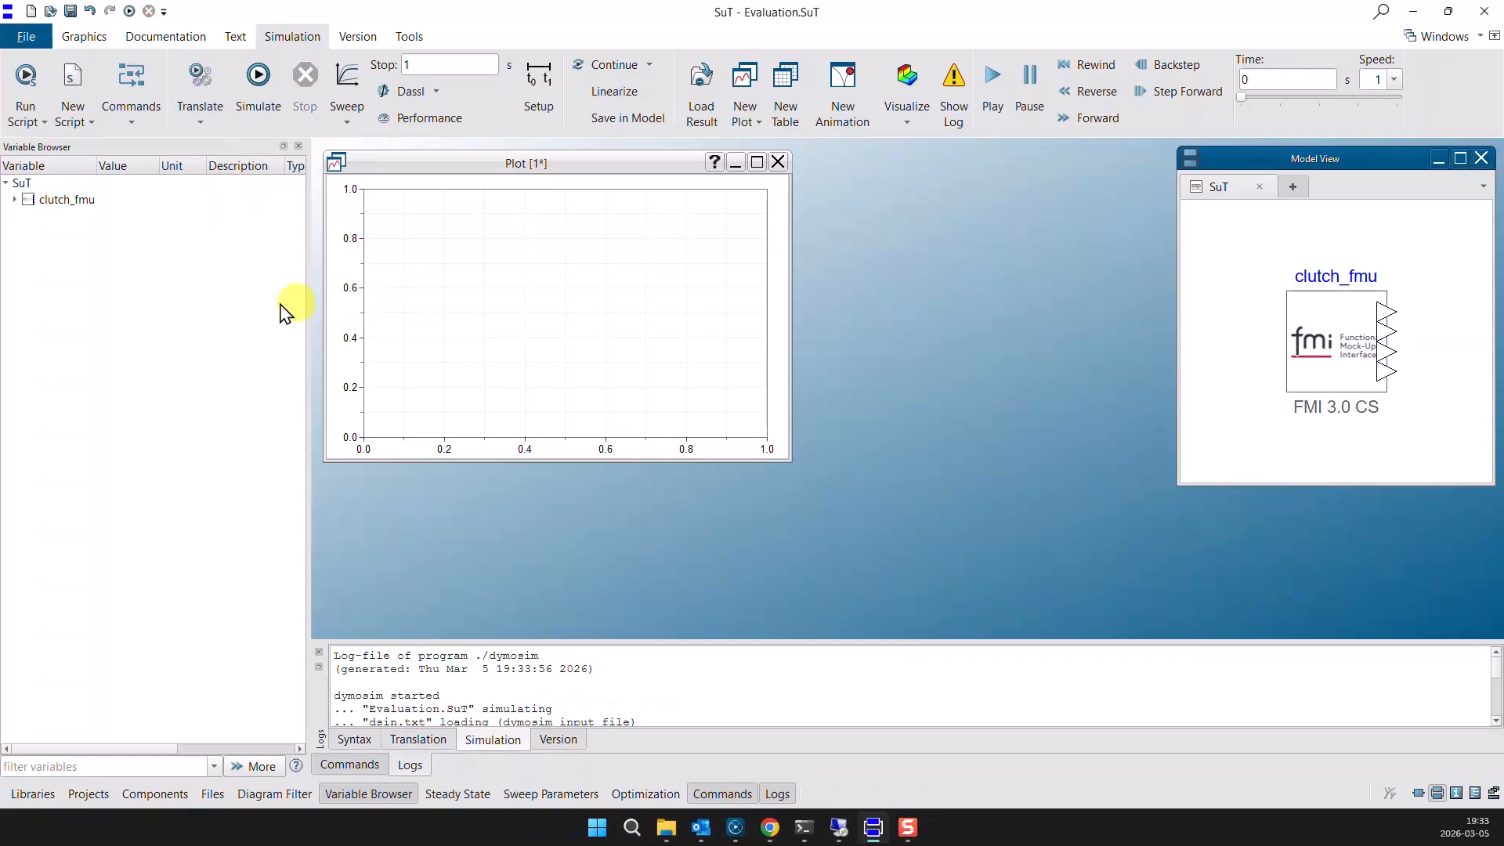
left_click(16, 201)
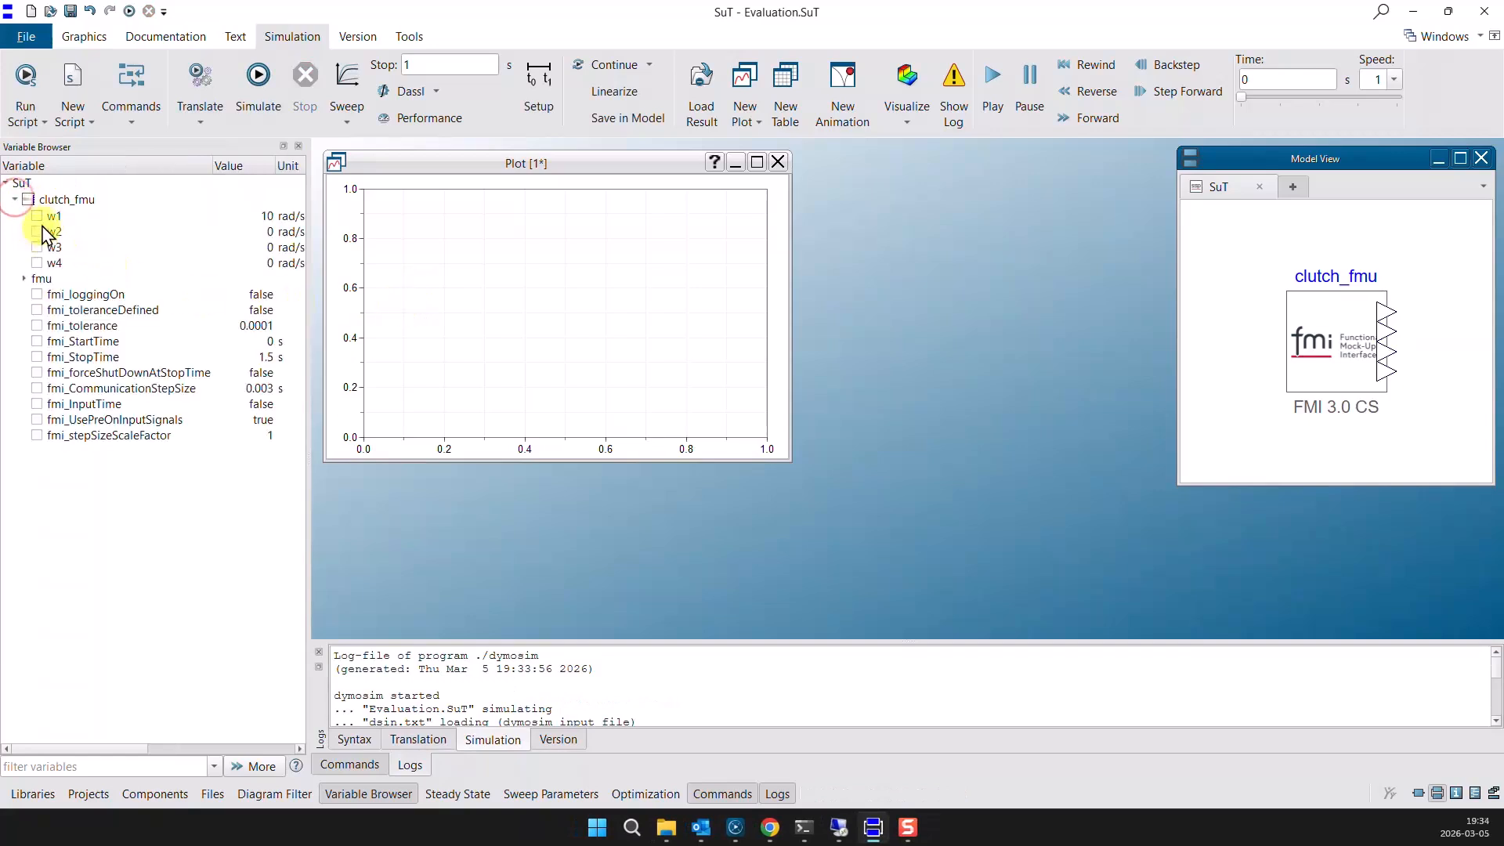
left_click(37, 218)
left_click(36, 234)
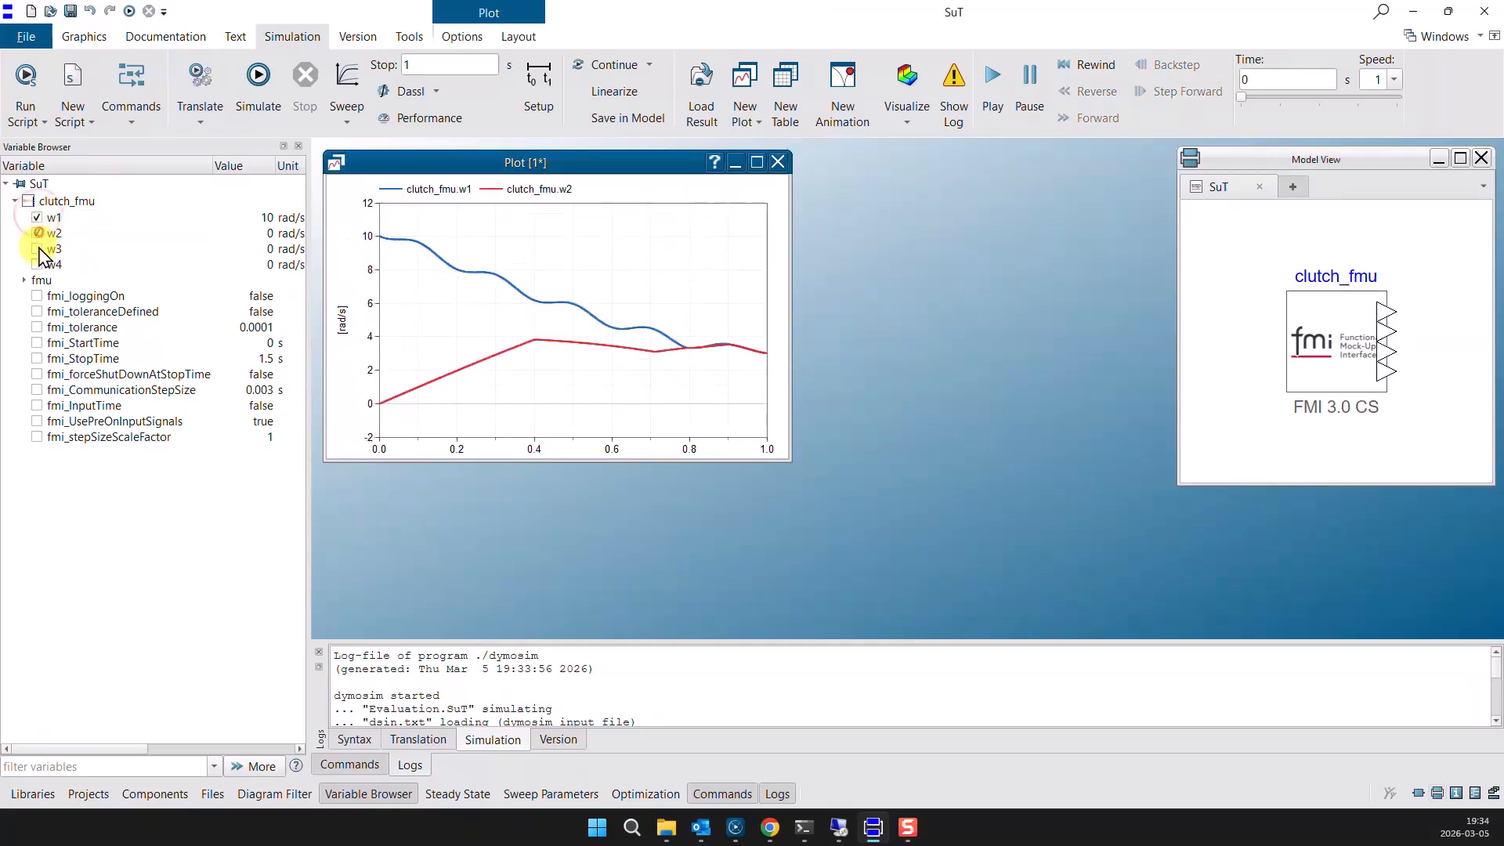
left_click(37, 249)
left_click(36, 265)
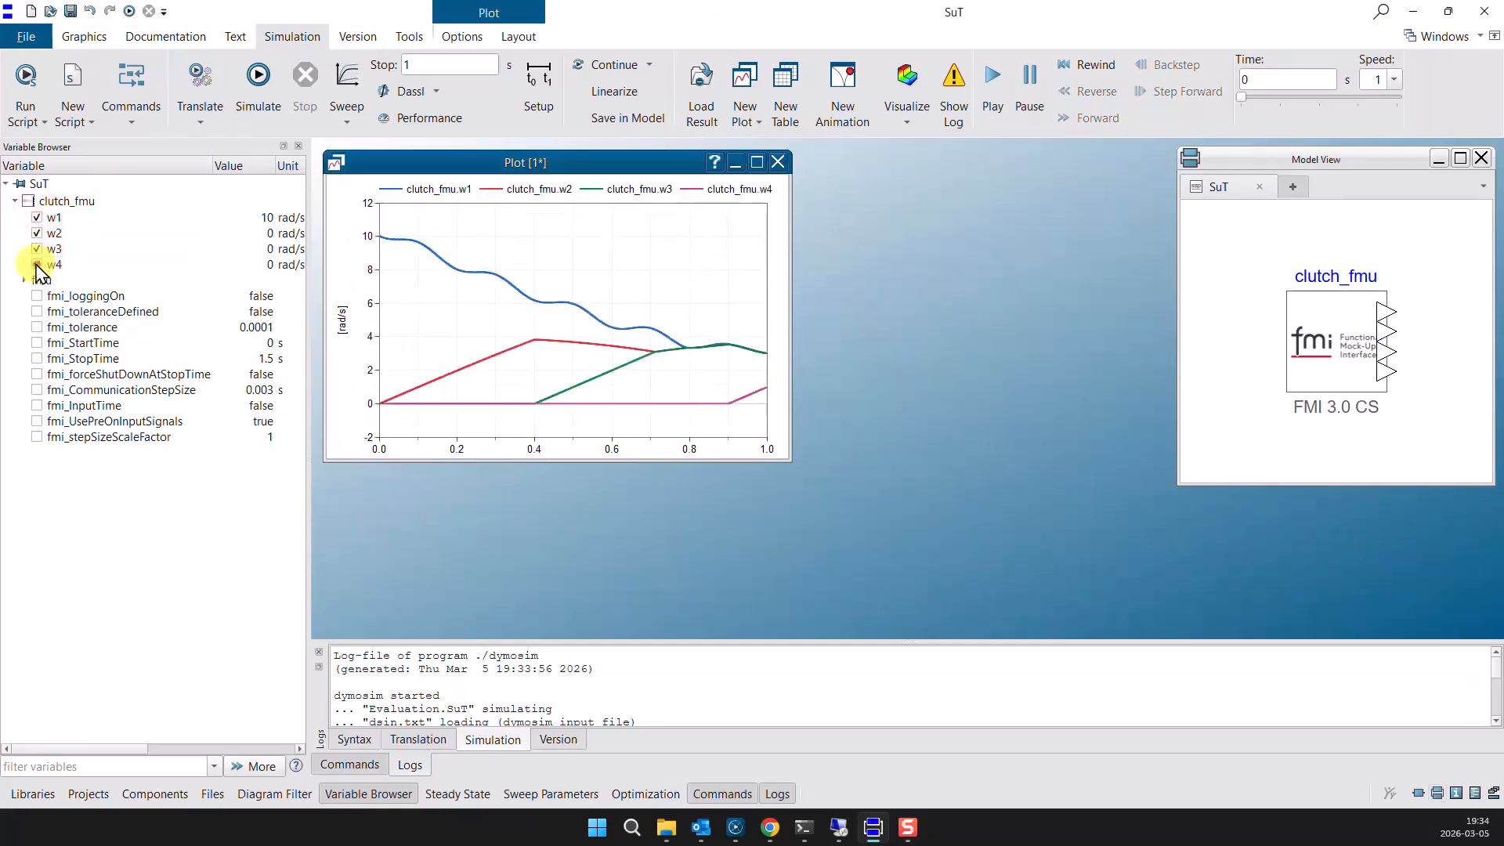
Enlarge the plot window and zoom in on the curves between about 0.66 and 0.92 s.
left_click_drag(790, 462, 919, 618)
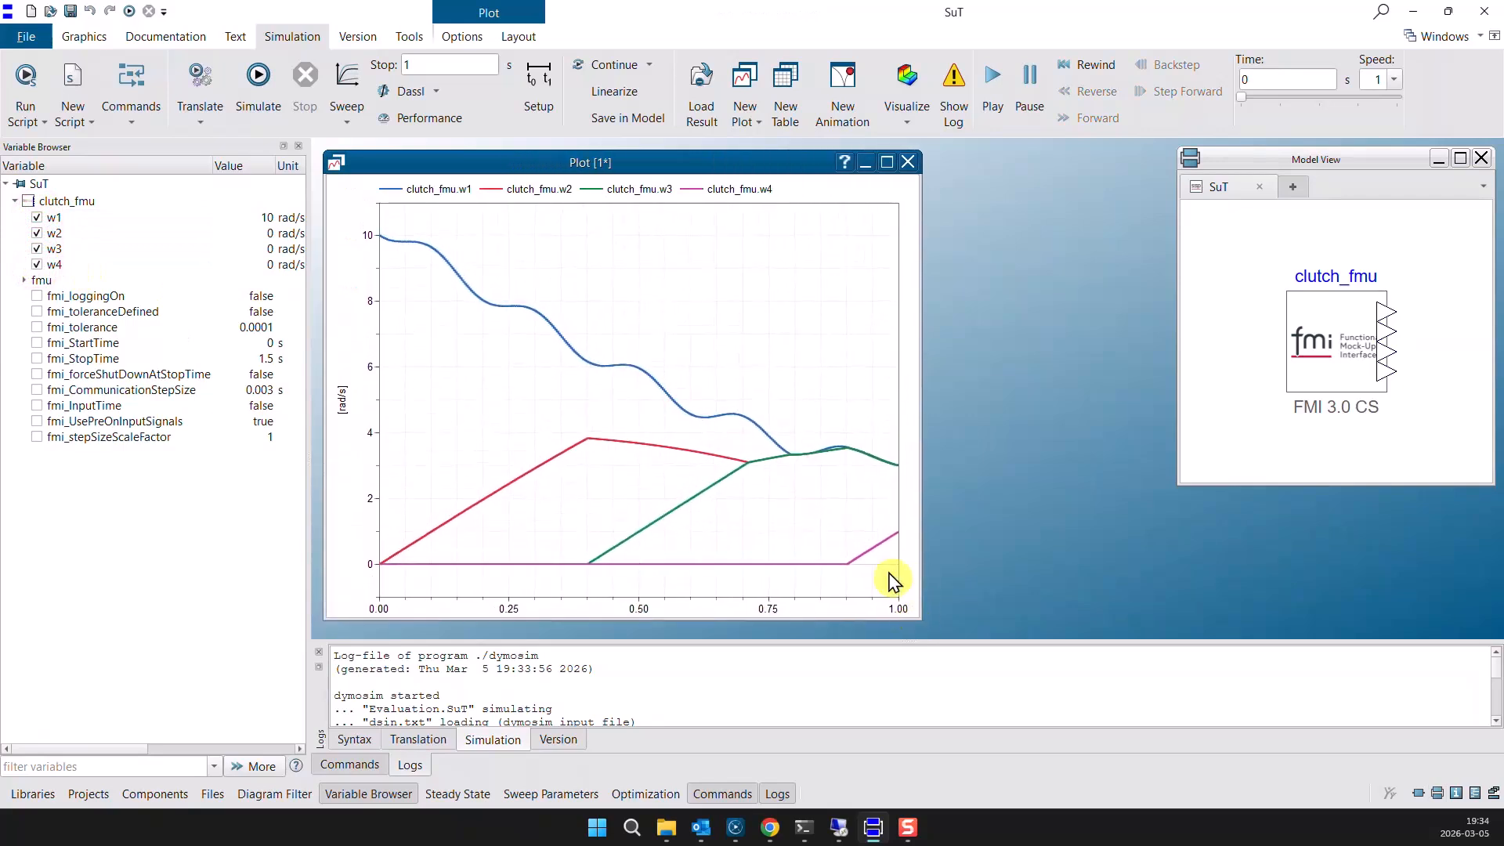
left_click_drag(728, 405, 855, 479)
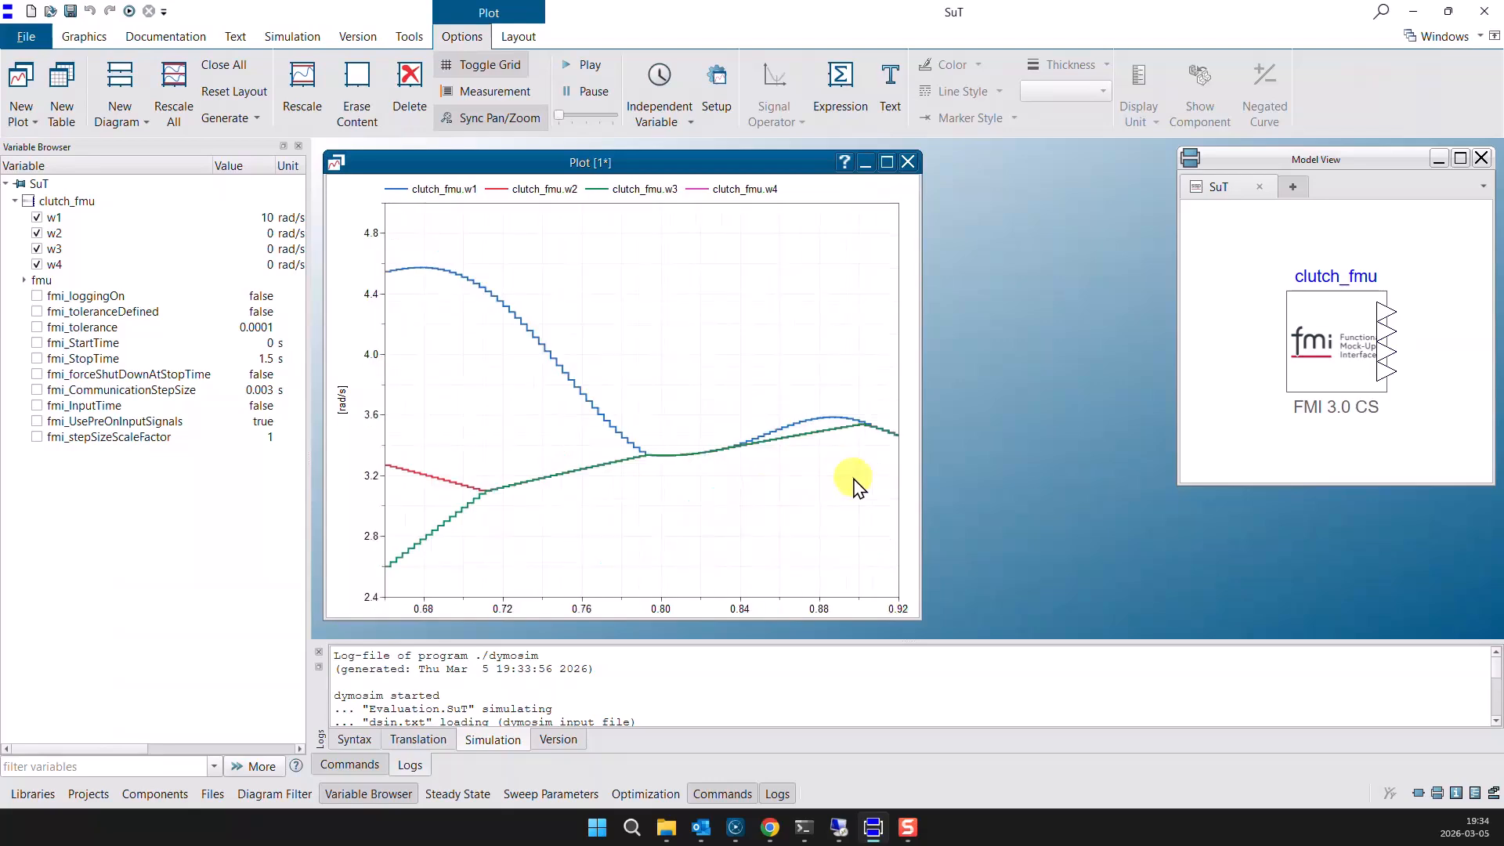